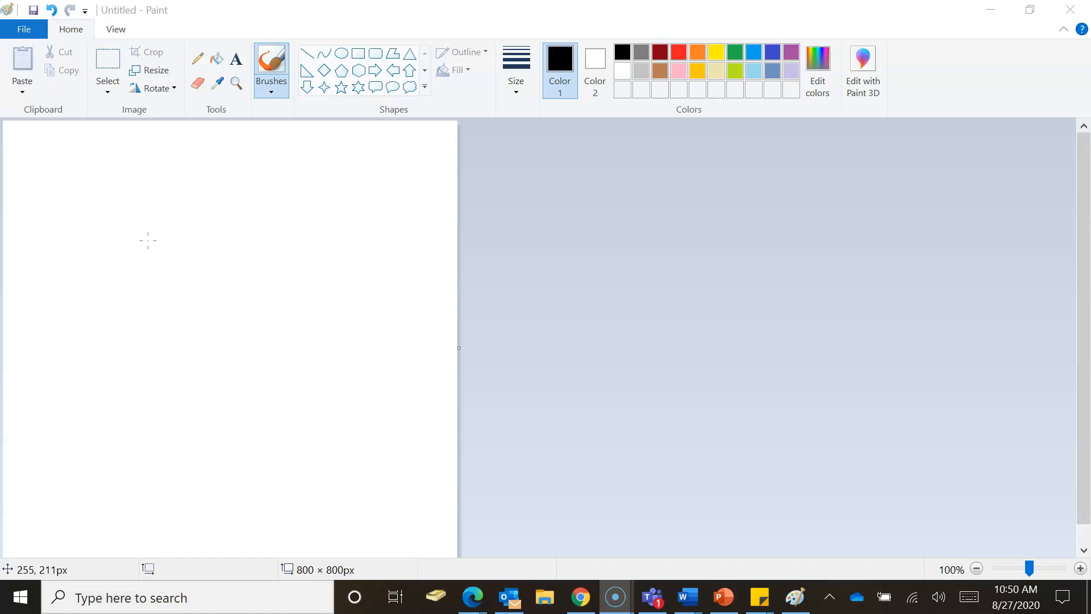
# Step: Resize the blank canvas by pixels to 500 horizontal by 500 vertical, with Maintain aspect ratio turned off
pyautogui.click(152, 71)
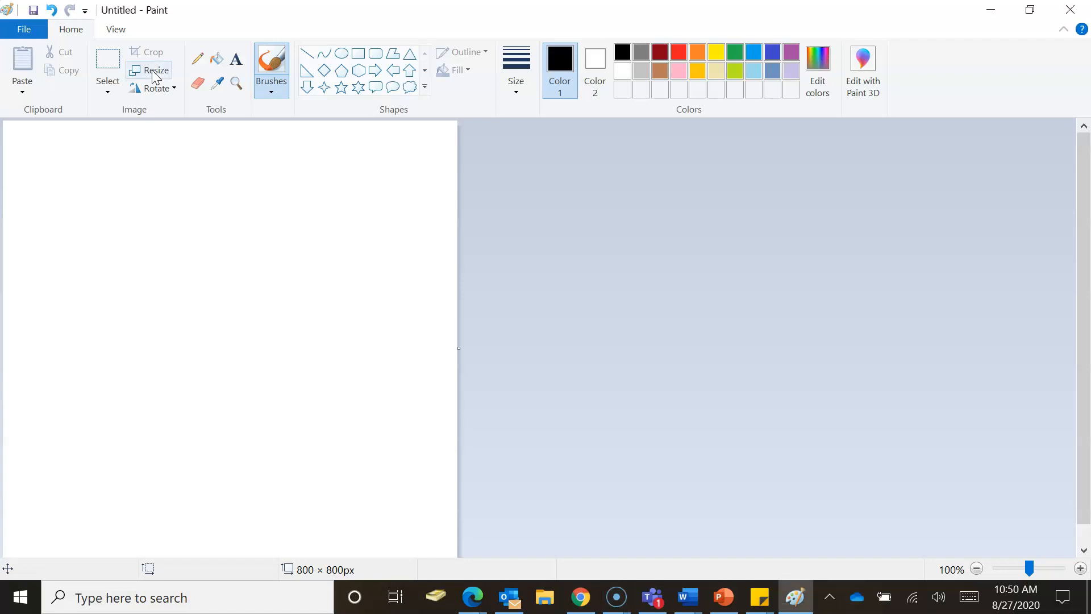
pyautogui.click(154, 74)
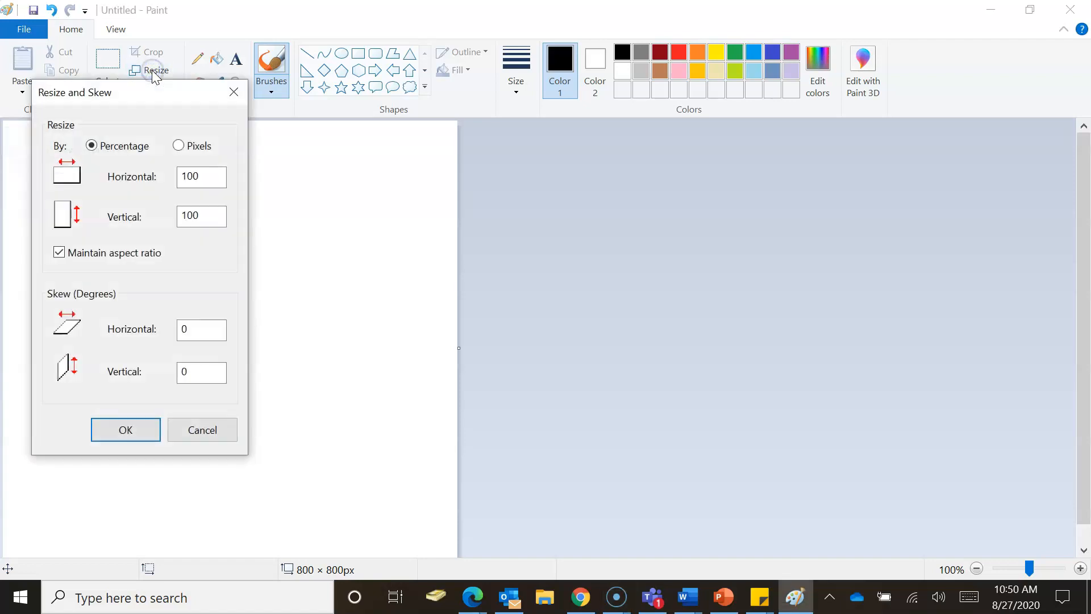
pyautogui.click(181, 149)
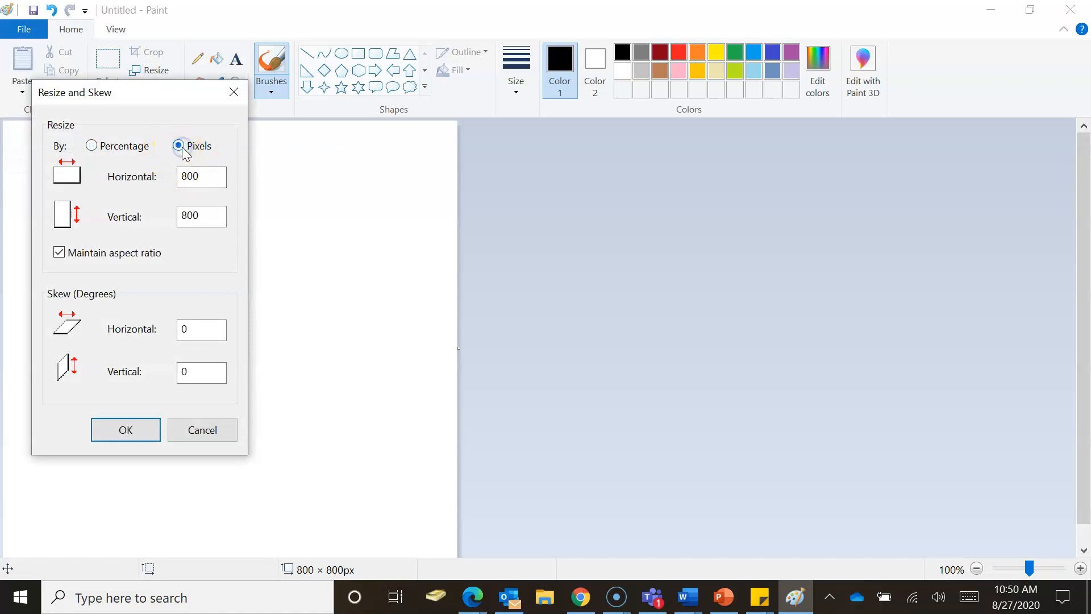
pyautogui.doubleClick(195, 177)
pyautogui.write('500')
pyautogui.click(60, 254)
pyautogui.click(189, 216)
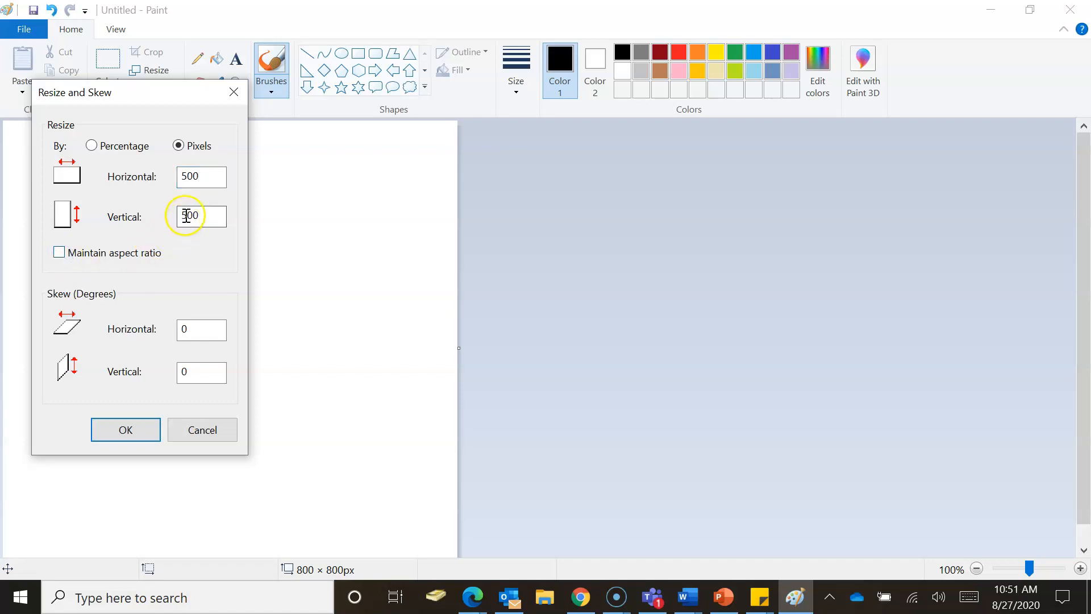
pyautogui.press('BackSpace')
pyautogui.write('6')
pyautogui.press('BackSpace')
pyautogui.write('5')
pyautogui.click(136, 432)
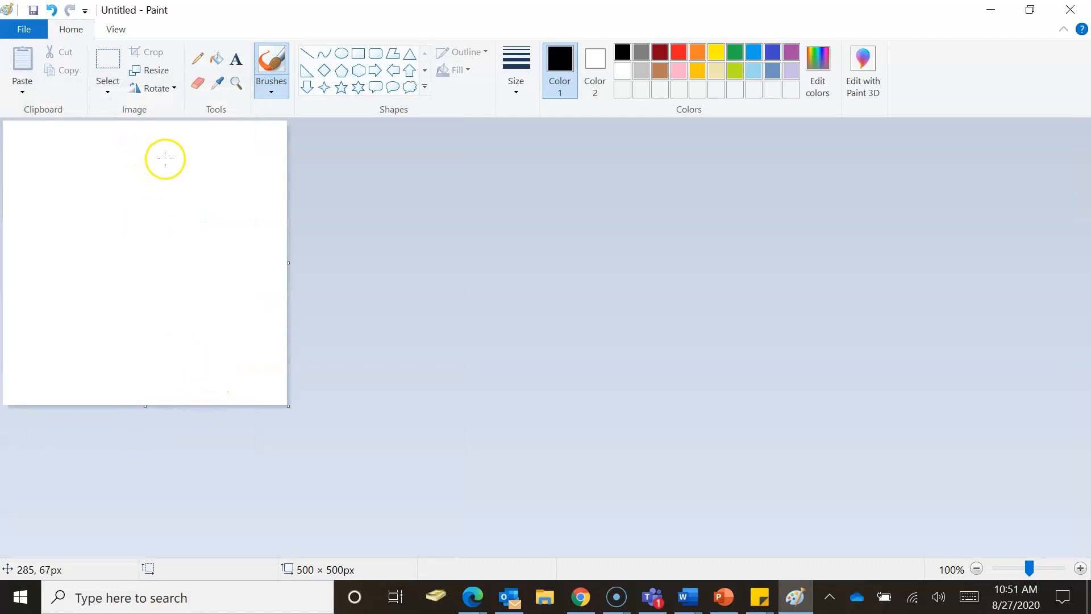
# Step: Resize the canvas by pixels to 700 × 700, keeping the aspect ratio maintained
pyautogui.click(149, 71)
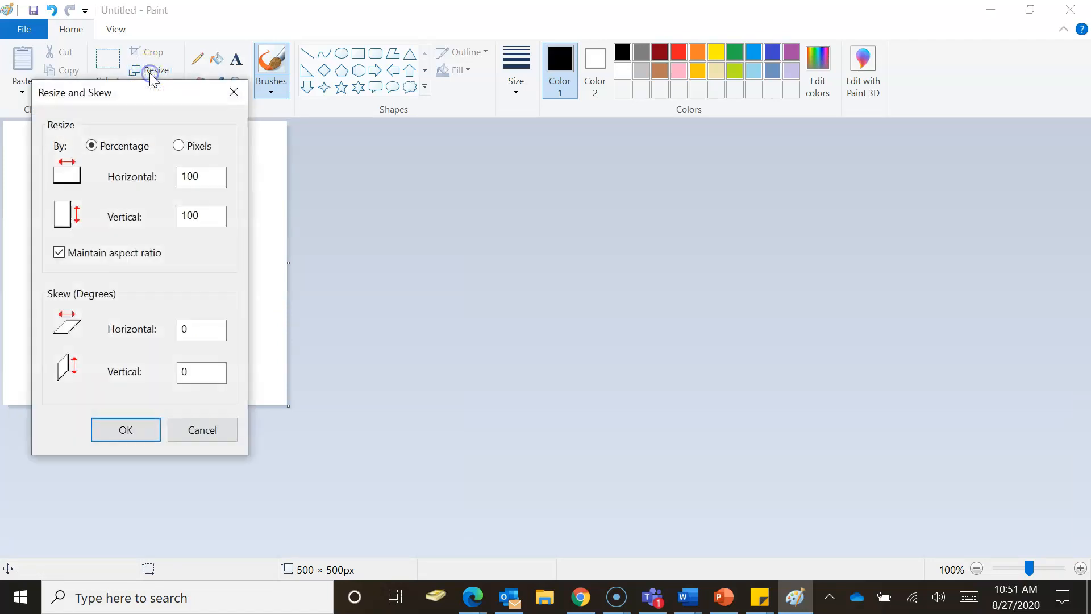
pyautogui.click(179, 150)
pyautogui.click(191, 177)
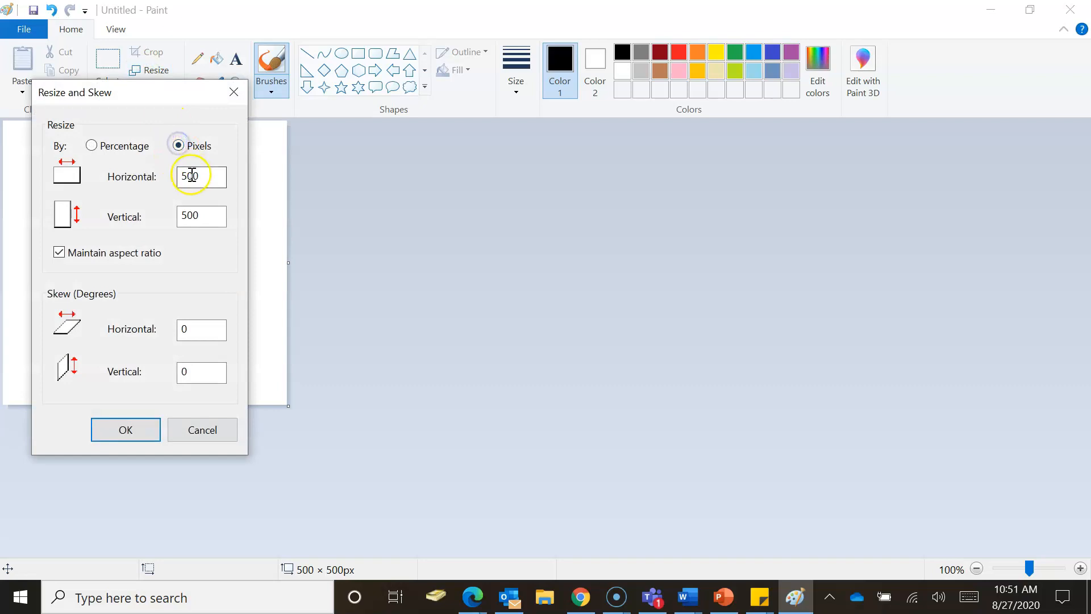
pyautogui.press('BackSpace')
pyautogui.press('BackSpace')
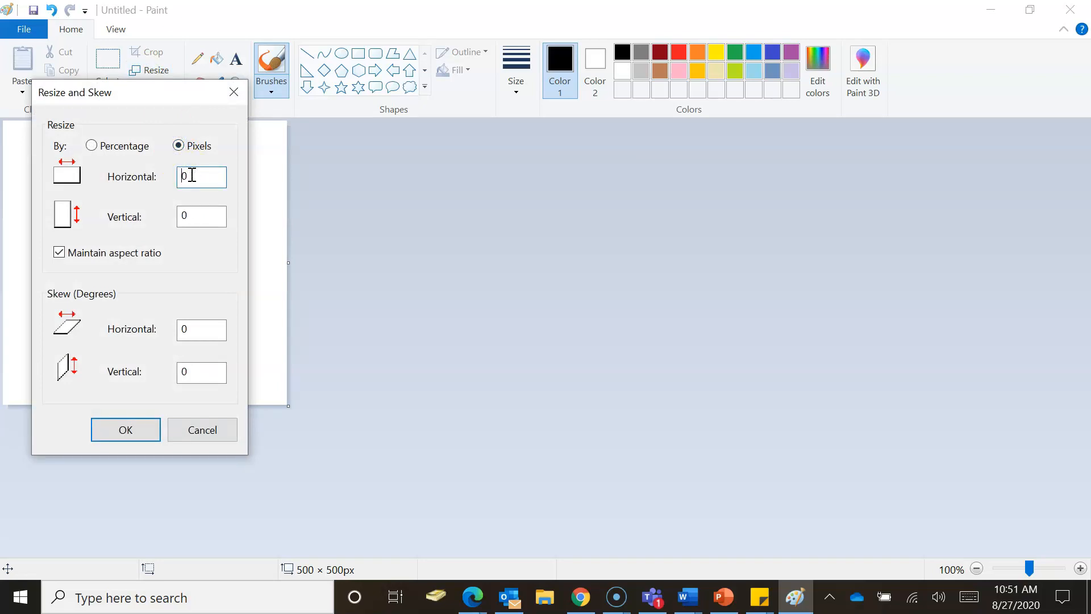
pyautogui.write('700')
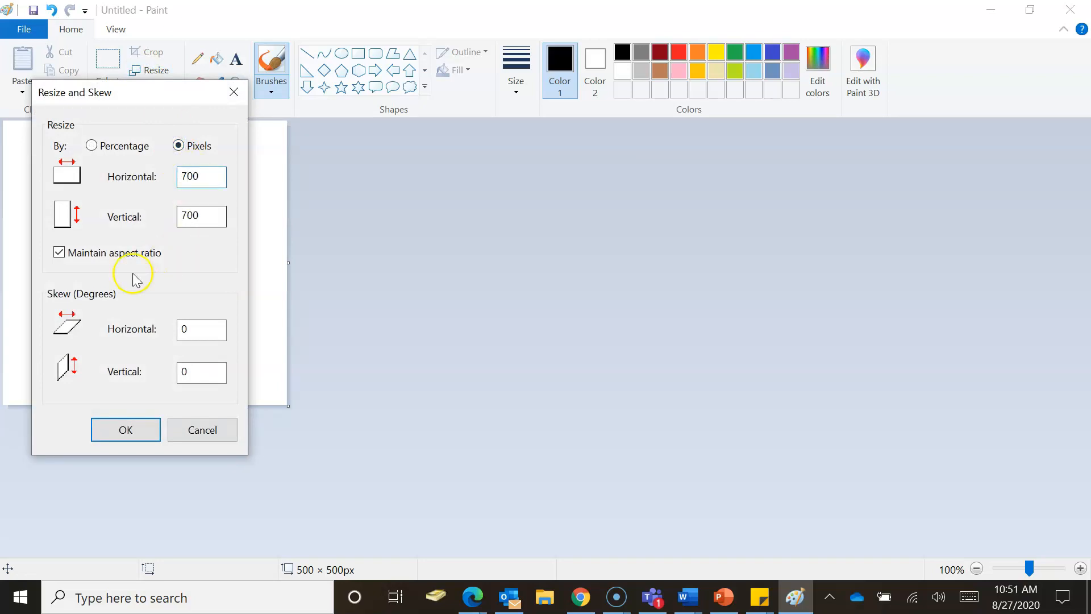
pyautogui.click(128, 429)
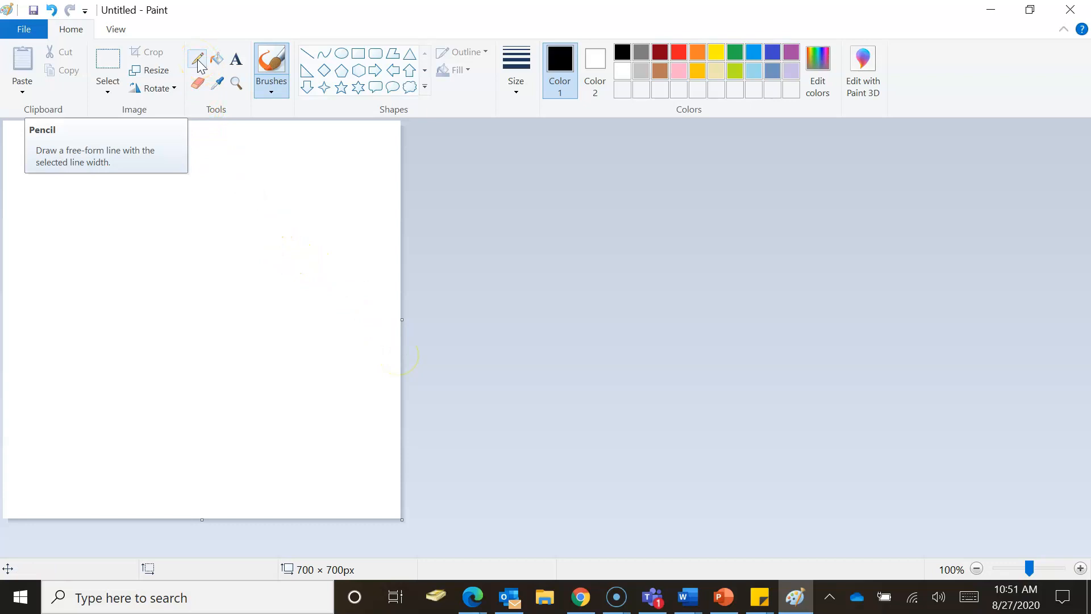
# Step: Draw a thin black line with the standard Brush near the canvas's upper left and a thicker one above it using the largest size
pyautogui.click(267, 90)
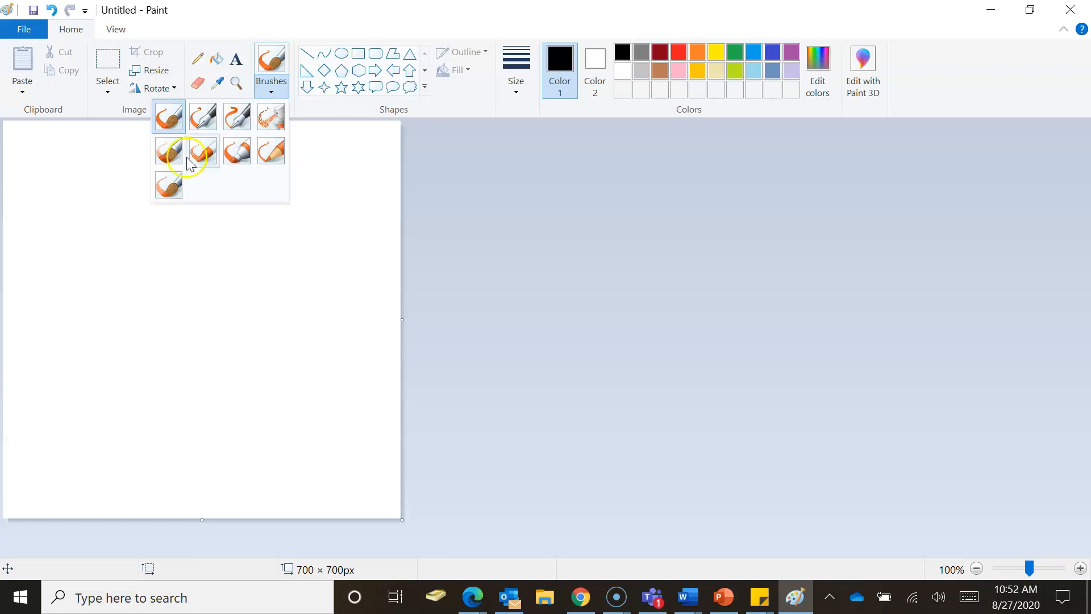
pyautogui.click(169, 120)
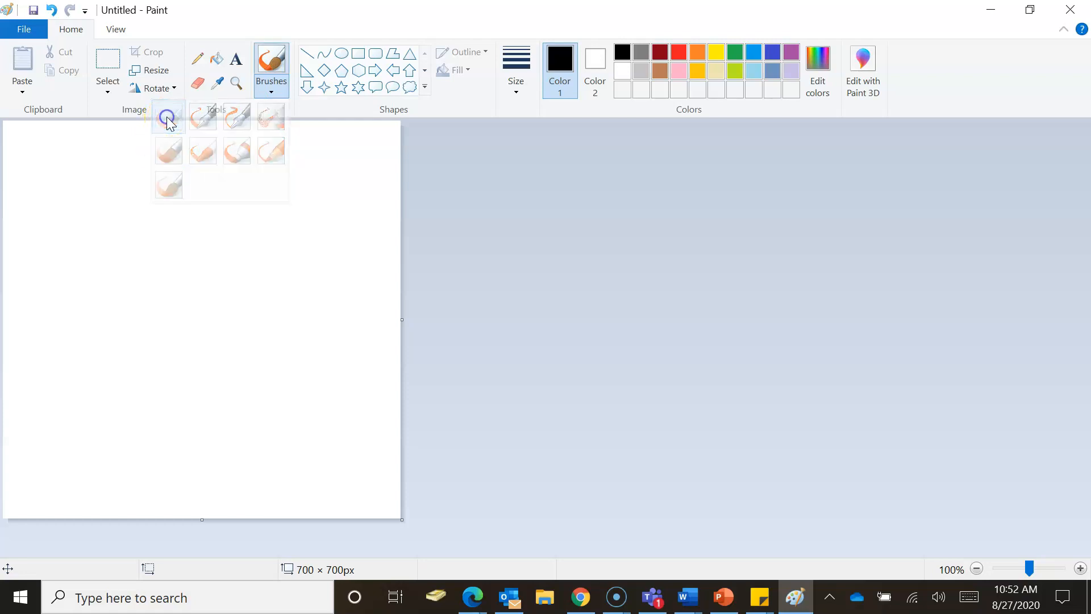
pyautogui.moveTo(49, 173); pyautogui.dragTo(171, 202)
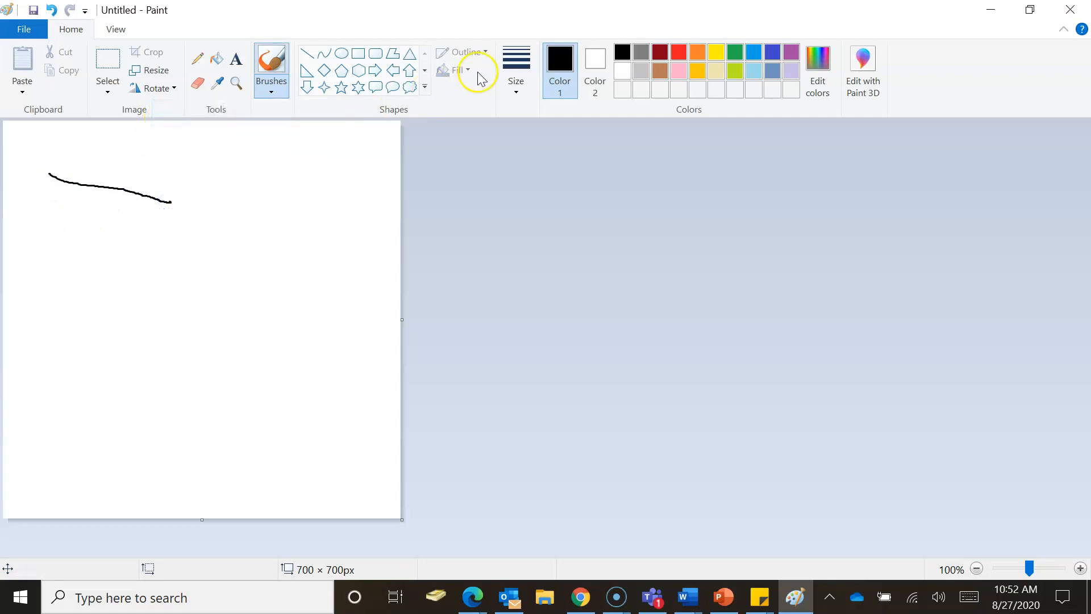
pyautogui.click(516, 93)
pyautogui.click(480, 221)
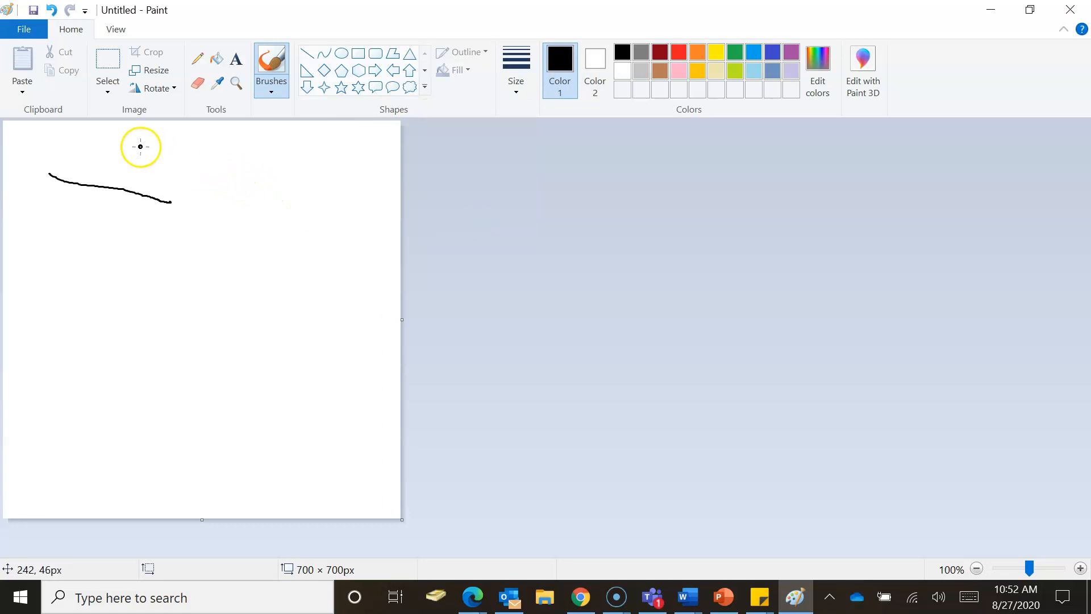
pyautogui.moveTo(57, 154); pyautogui.dragTo(193, 168)
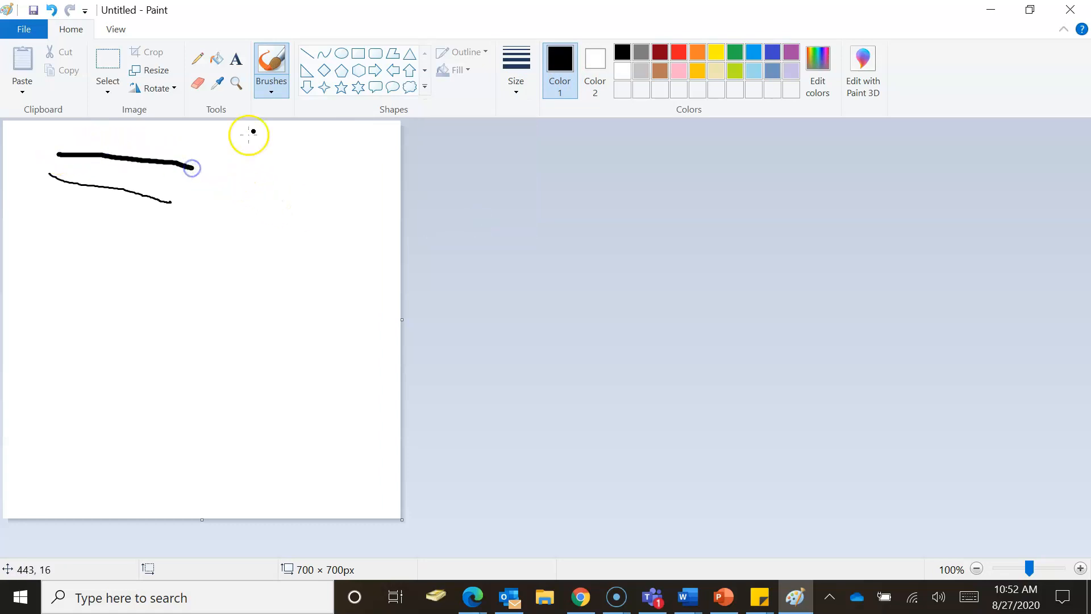
# Step: Draw sample lines below the existing strokes with Calligraphy brush 1 and Calligraphy brush 2
pyautogui.click(271, 90)
pyautogui.click(204, 117)
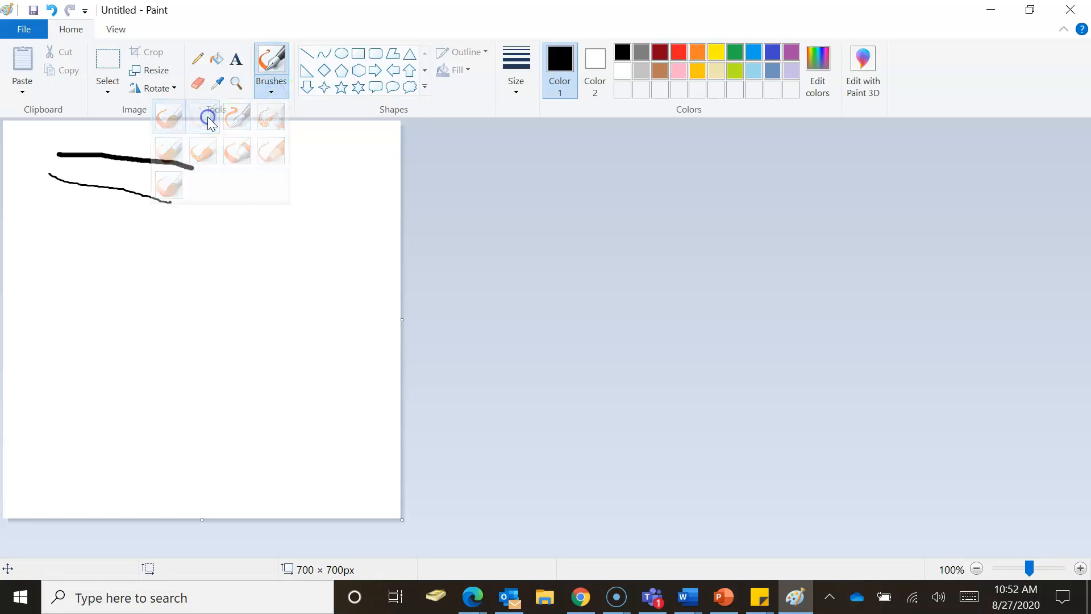
pyautogui.moveTo(38, 198); pyautogui.dragTo(154, 225)
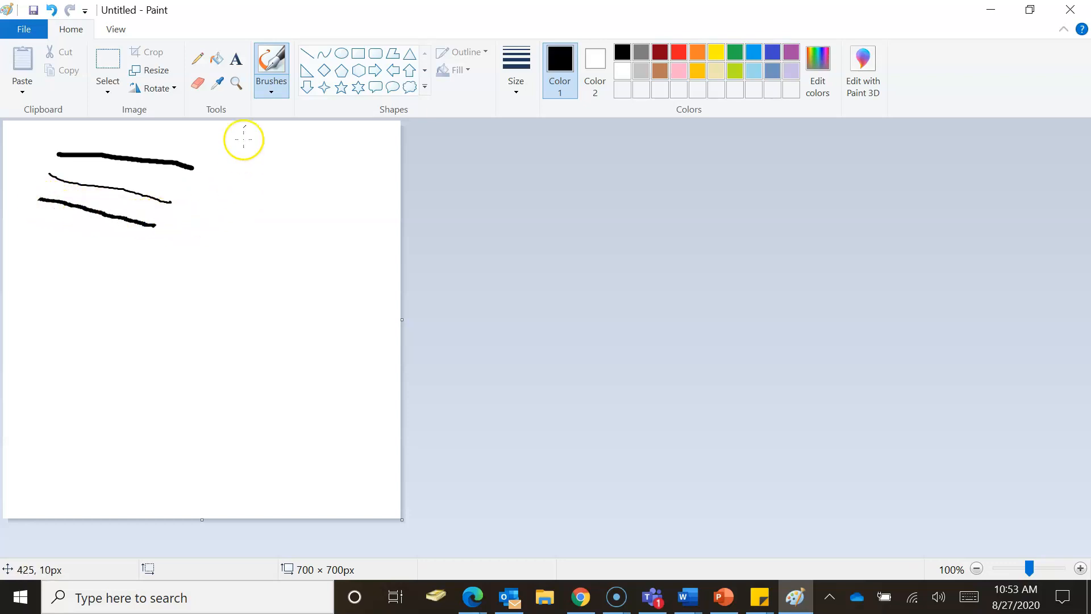
pyautogui.click(271, 86)
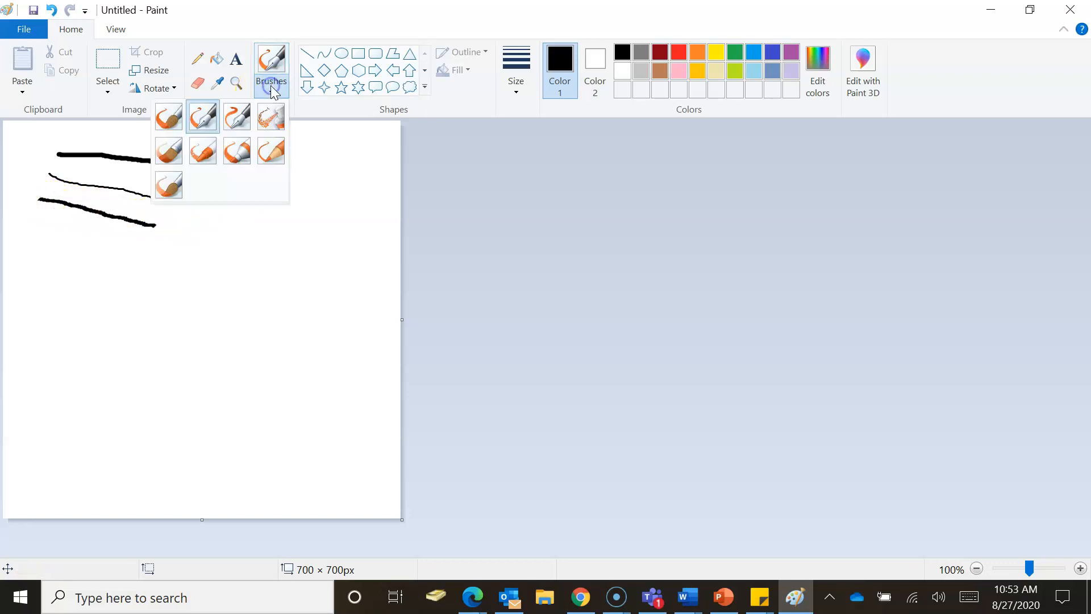
pyautogui.click(242, 124)
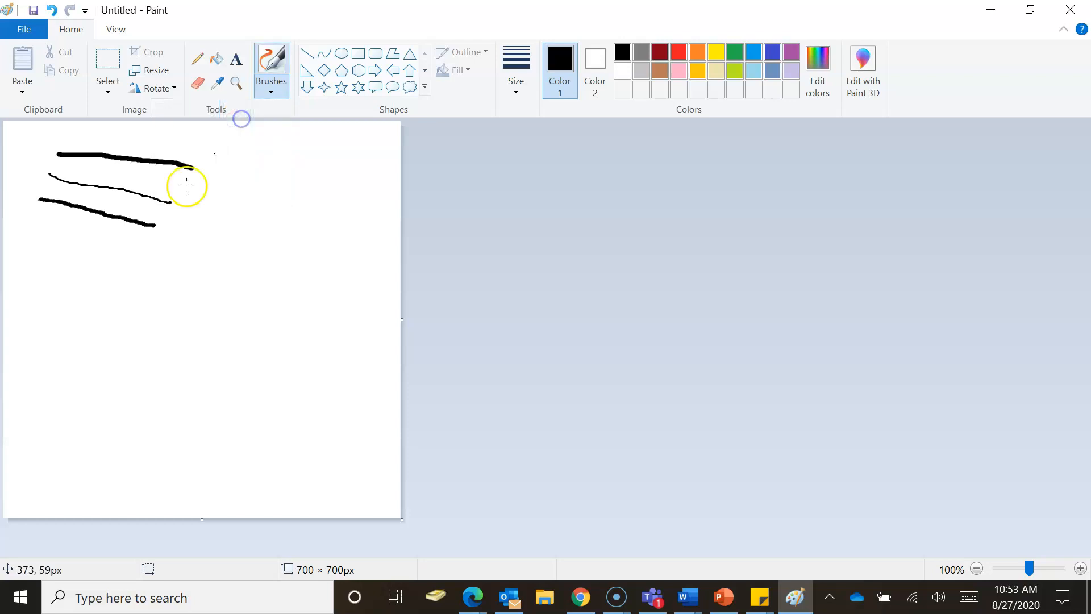
pyautogui.moveTo(32, 217)
pyautogui.mouseDown()
pyautogui.moveTo(131, 247)
pyautogui.moveTo(222, 237)
pyautogui.mouseUp()
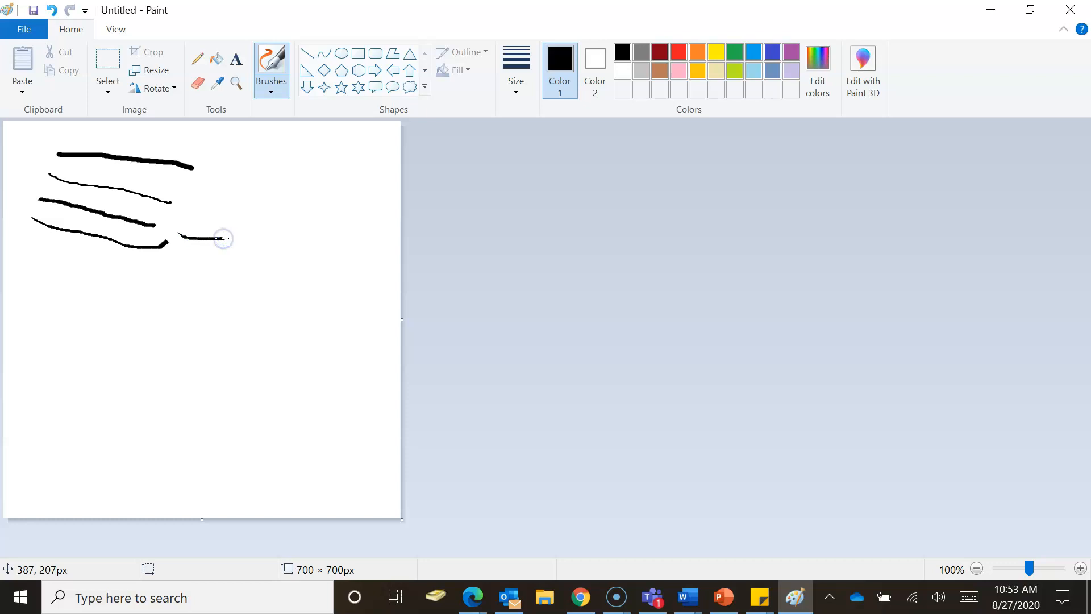
# Step: Draw a looping Airbrush stroke to the right of the lines and a thick horizontal Oil brush stroke below them
pyautogui.click(268, 92)
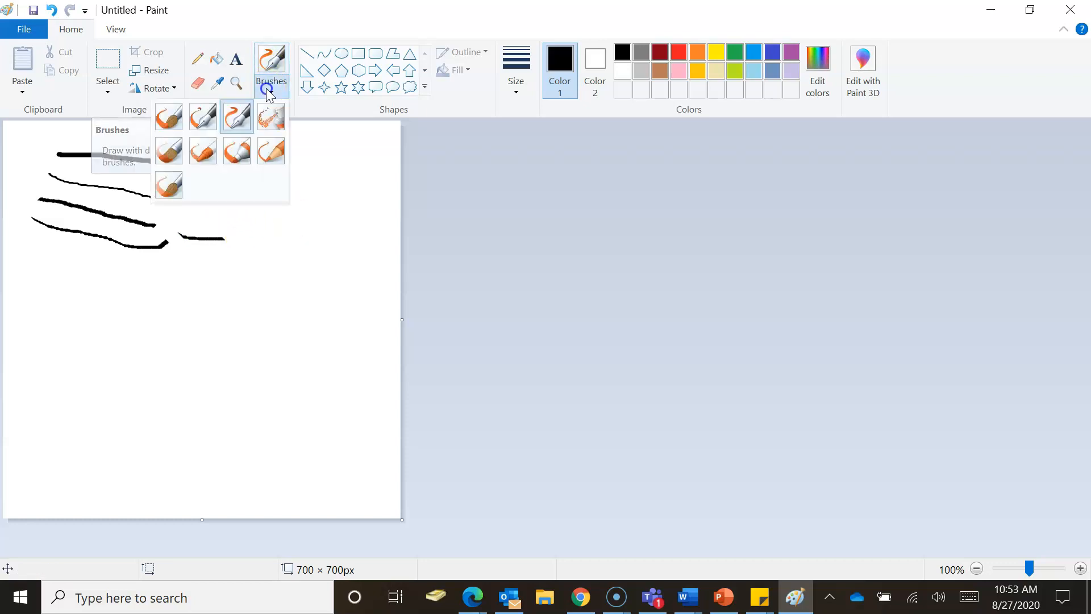
pyautogui.click(273, 122)
pyautogui.moveTo(197, 196)
pyautogui.mouseDown()
pyautogui.moveTo(271, 206)
pyautogui.moveTo(250, 225)
pyautogui.moveTo(233, 208)
pyautogui.moveTo(265, 167)
pyautogui.moveTo(274, 176)
pyautogui.mouseUp()
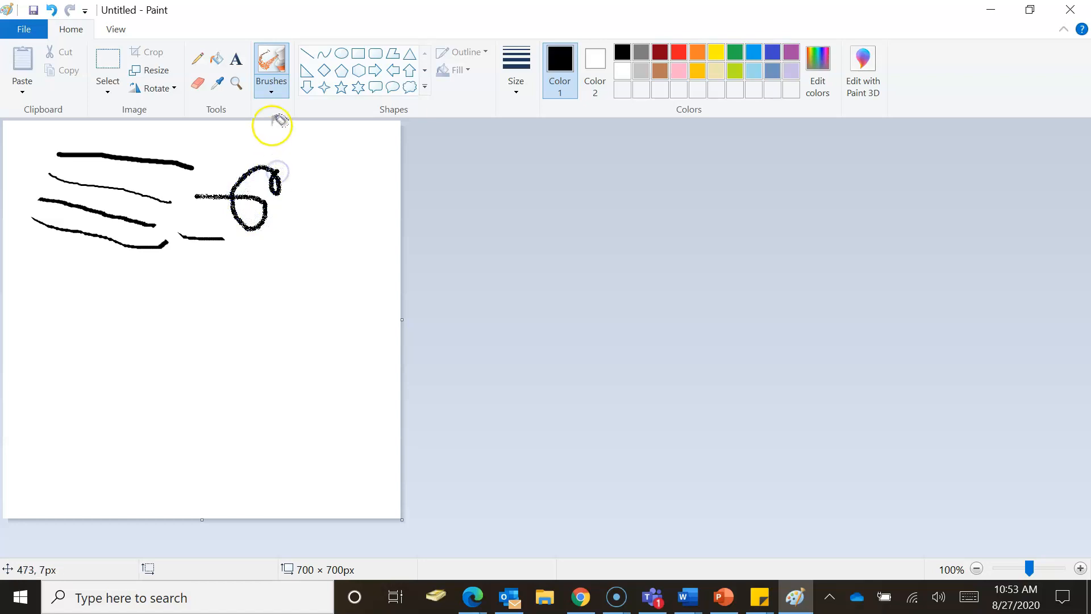
pyautogui.click(271, 90)
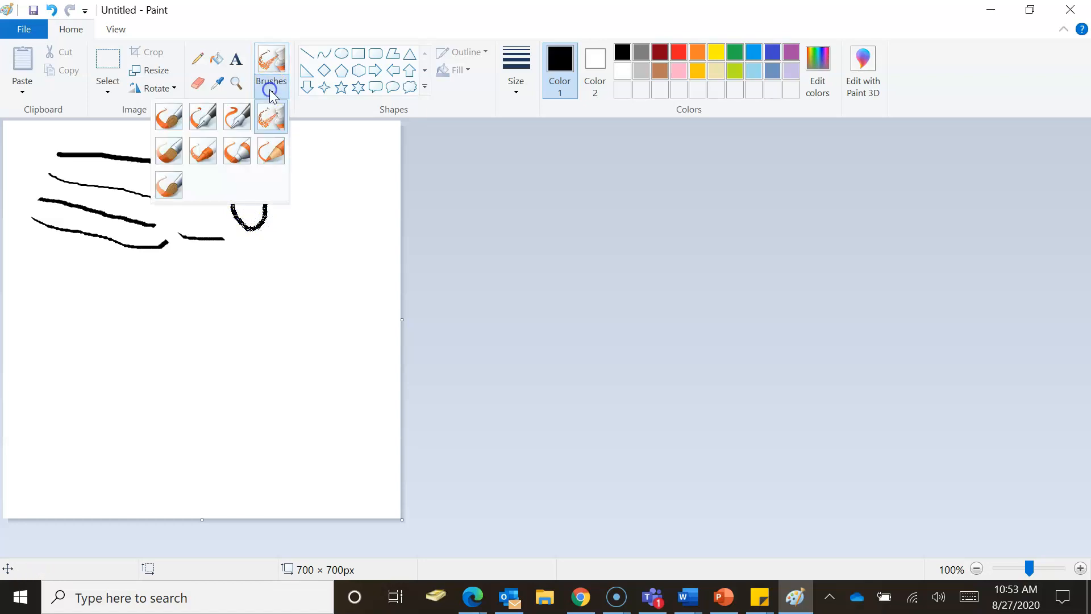
pyautogui.click(174, 149)
pyautogui.moveTo(76, 271)
pyautogui.mouseDown()
pyautogui.moveTo(243, 278)
pyautogui.moveTo(72, 272)
pyautogui.moveTo(82, 282)
pyautogui.moveTo(78, 273)
pyautogui.moveTo(265, 271)
pyautogui.moveTo(194, 290)
pyautogui.moveTo(258, 282)
pyautogui.moveTo(76, 276)
pyautogui.moveTo(252, 281)
pyautogui.moveTo(89, 275)
pyautogui.mouseUp()
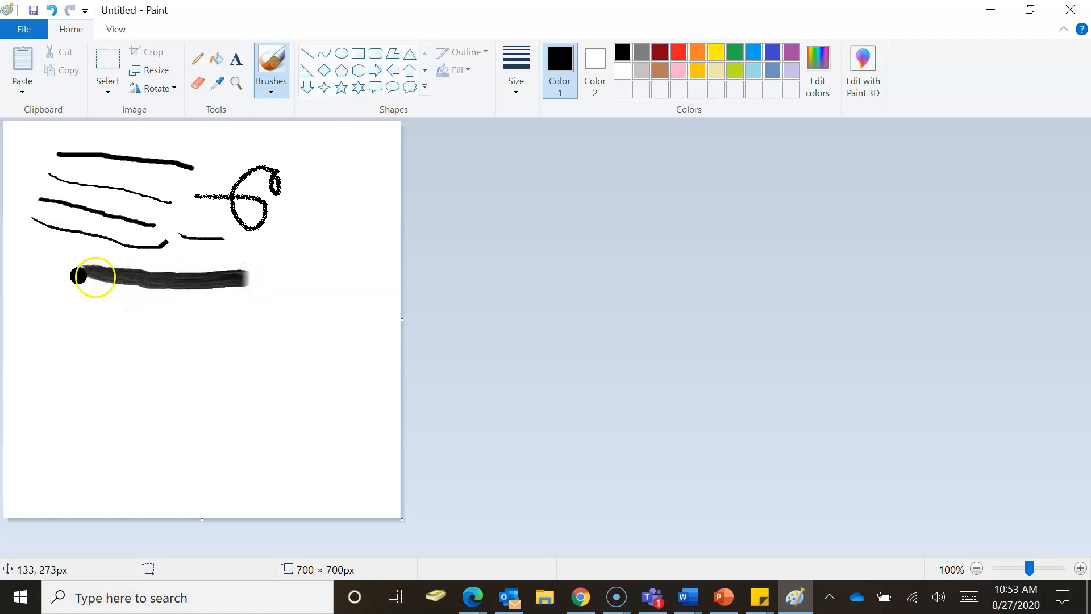
# Step: Draw a horizontal Crayon stroke beneath the oil stroke and a Marker stroke beneath the crayon one
pyautogui.click(274, 92)
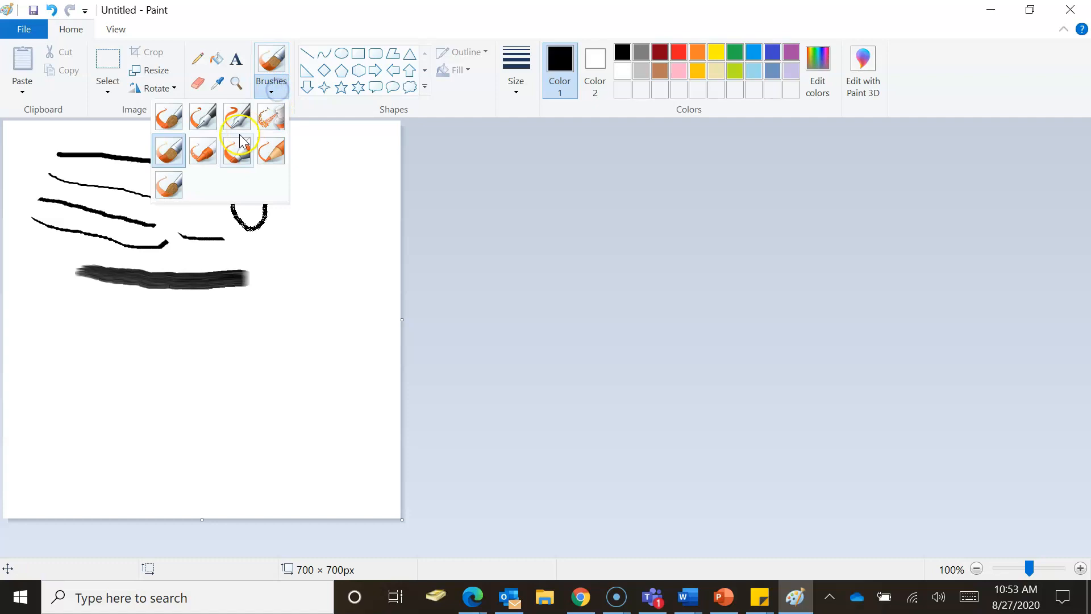
pyautogui.click(202, 152)
pyautogui.moveTo(58, 295); pyautogui.dragTo(181, 315)
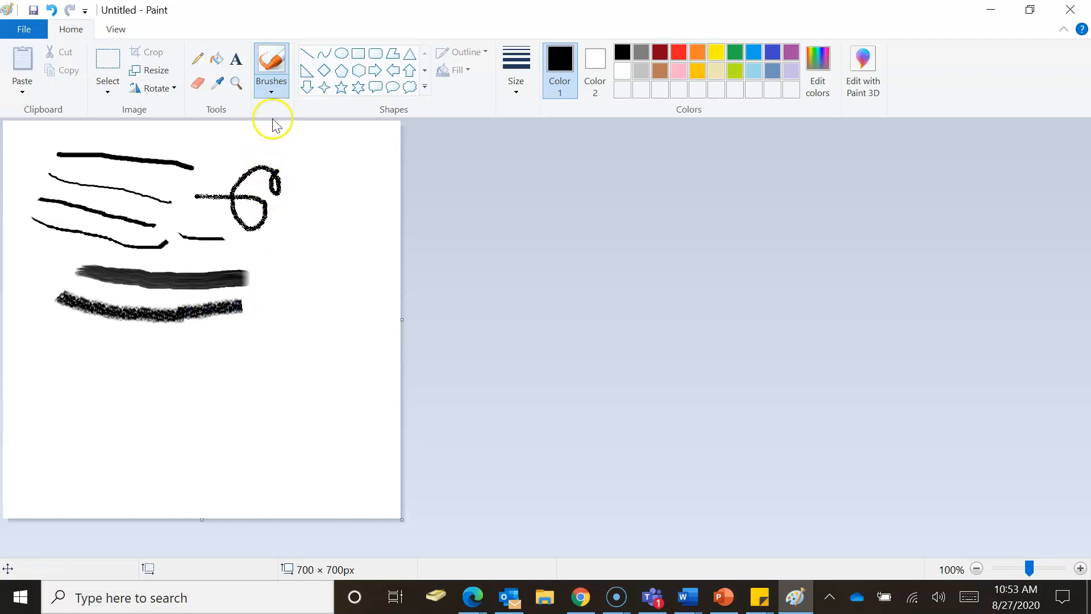
pyautogui.click(274, 88)
pyautogui.click(235, 149)
pyautogui.moveTo(195, 196); pyautogui.dragTo(276, 188)
pyautogui.moveTo(58, 337); pyautogui.dragTo(160, 346)
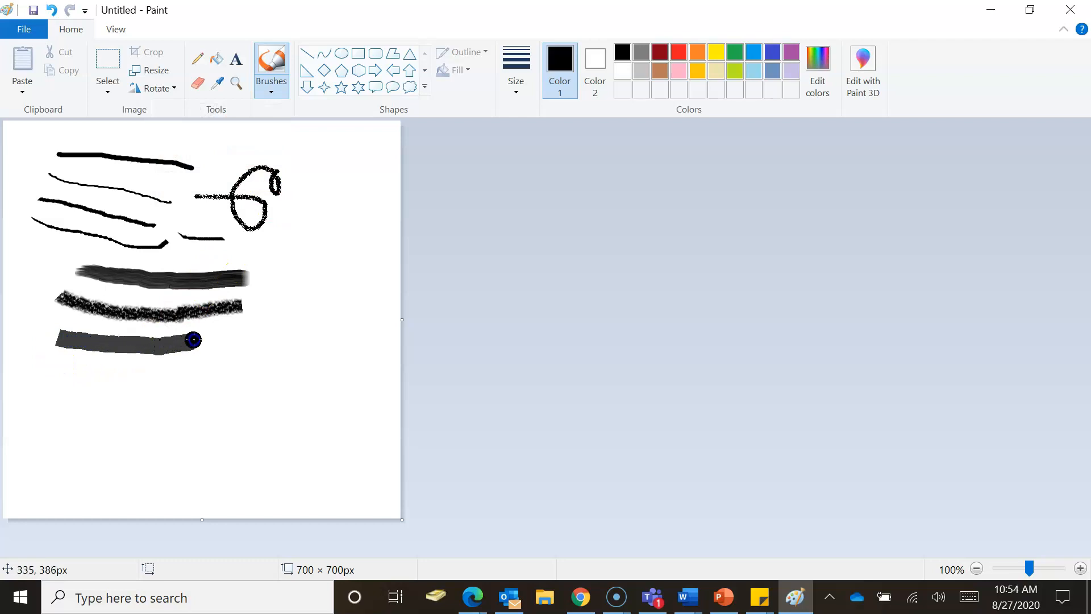
# Step: Draw a thin Natural pencil line below the marker stroke and a thicker one beneath it using the largest size
pyautogui.click(271, 91)
pyautogui.click(273, 151)
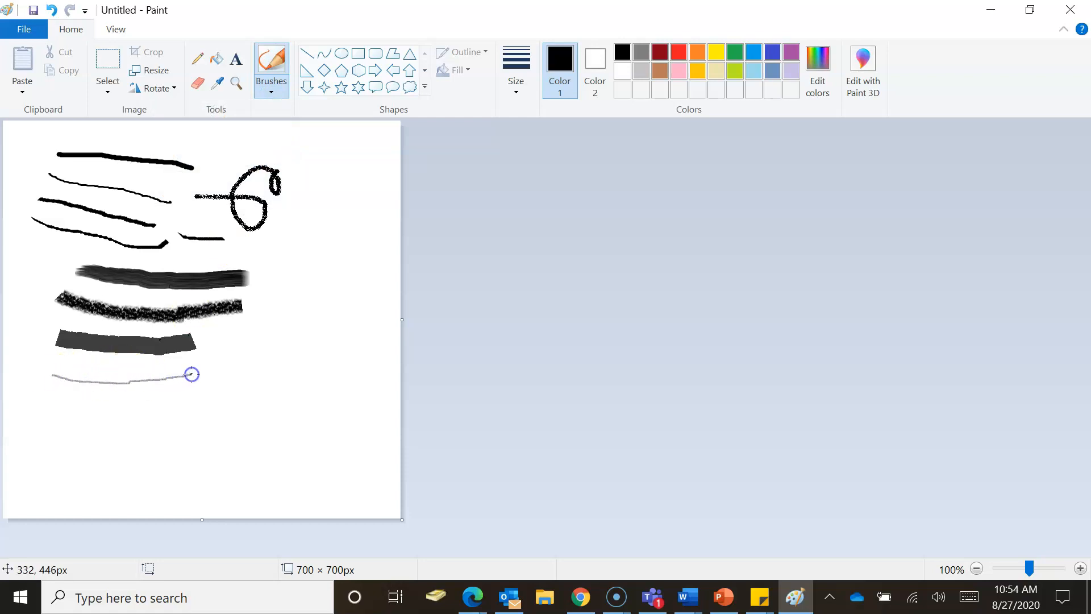
pyautogui.click(514, 90)
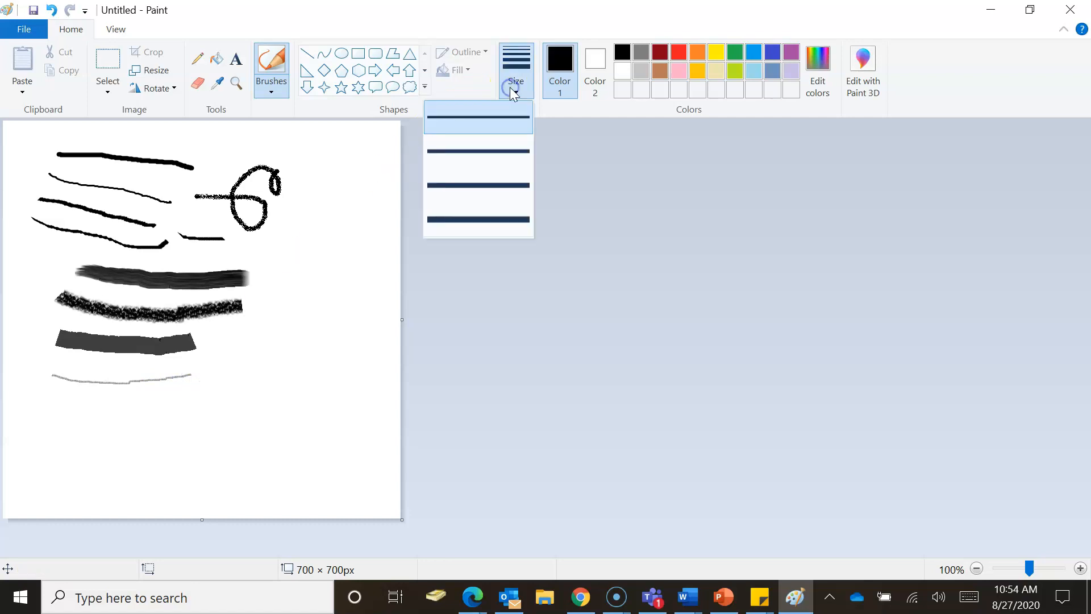
pyautogui.click(475, 221)
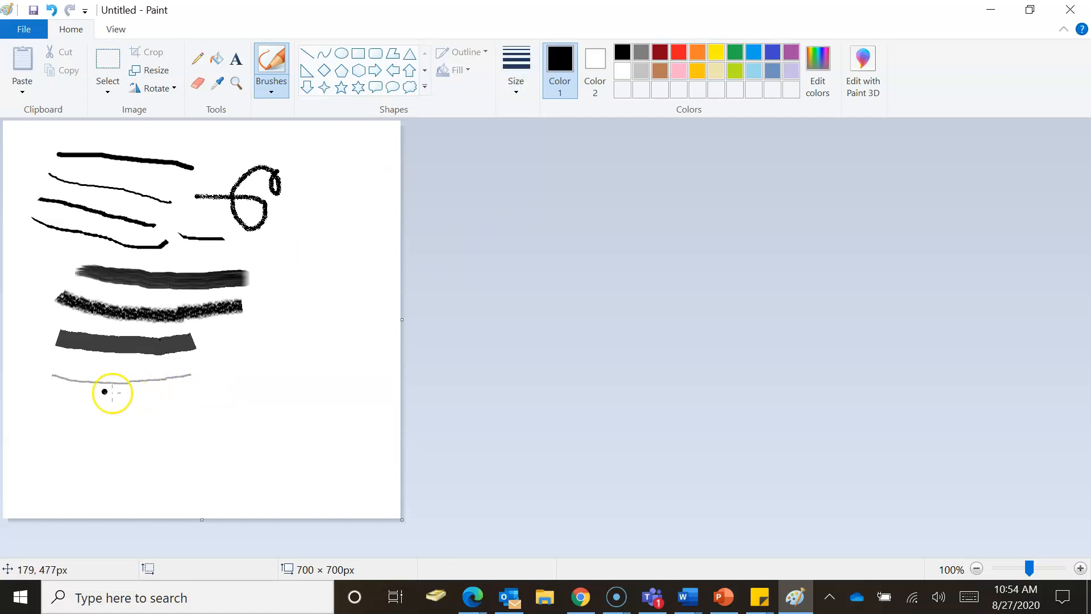
pyautogui.moveTo(42, 400); pyautogui.dragTo(122, 404)
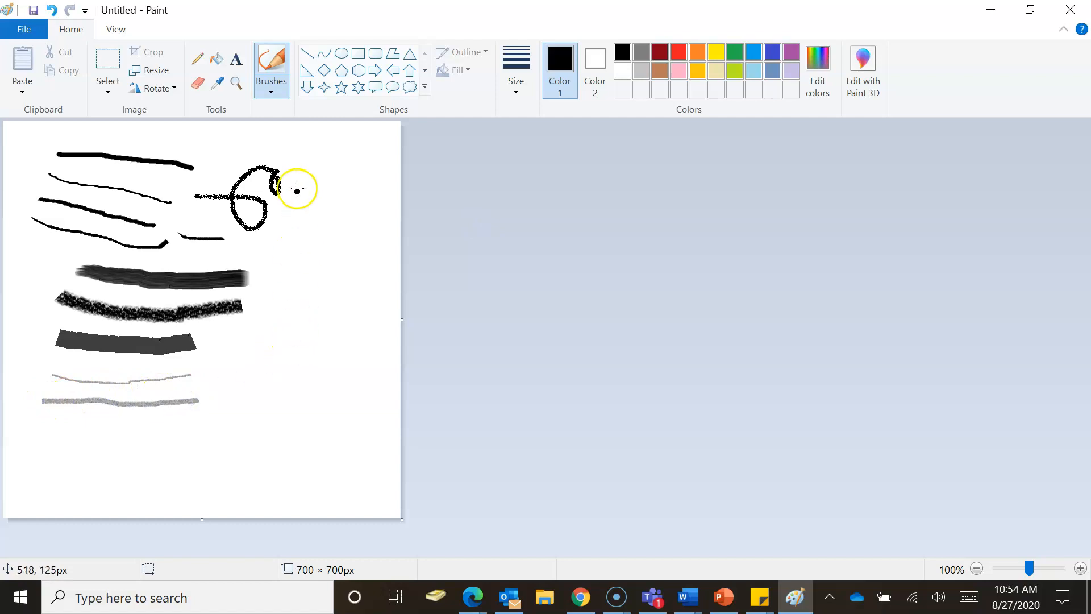
# Step: Draw a horizontal Watercolor brush stroke below the pencil lines
pyautogui.click(276, 91)
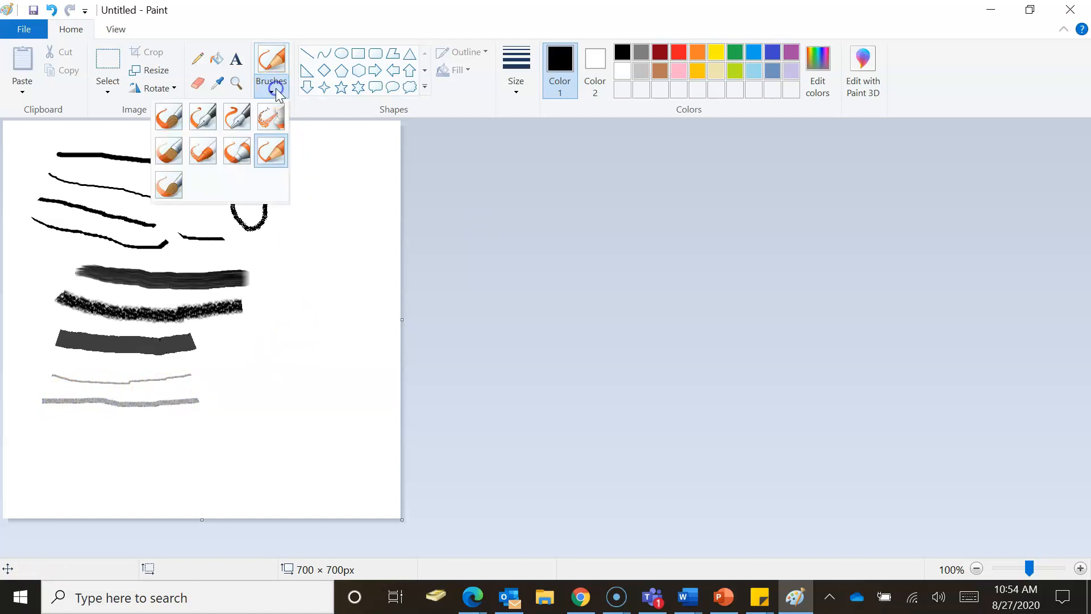
pyautogui.click(169, 183)
pyautogui.moveTo(21, 440)
pyautogui.mouseDown()
pyautogui.moveTo(69, 448)
pyautogui.moveTo(187, 436)
pyautogui.mouseUp()
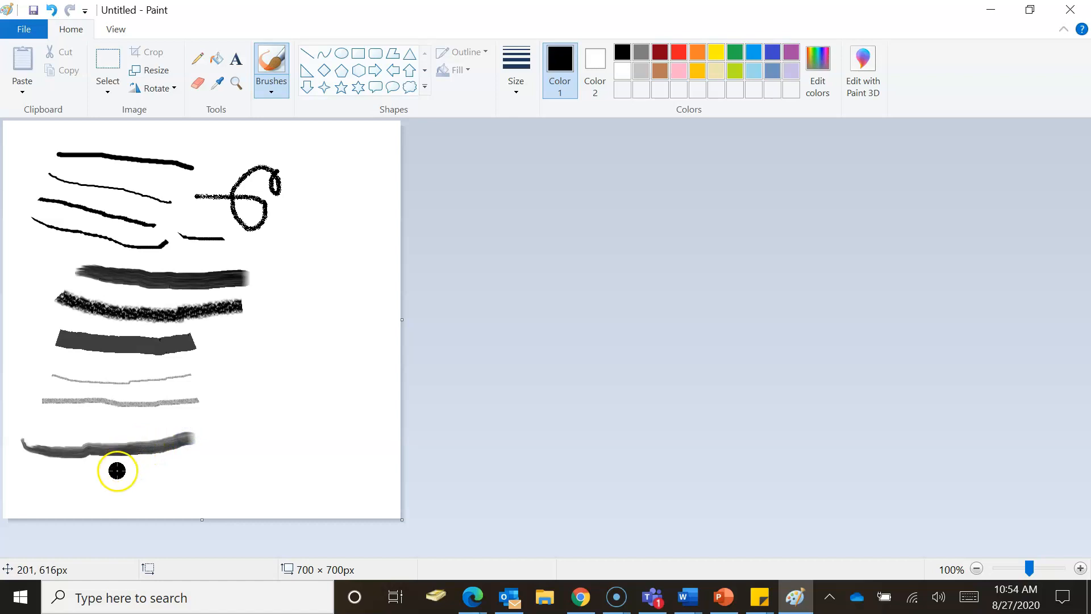
pyautogui.click(271, 89)
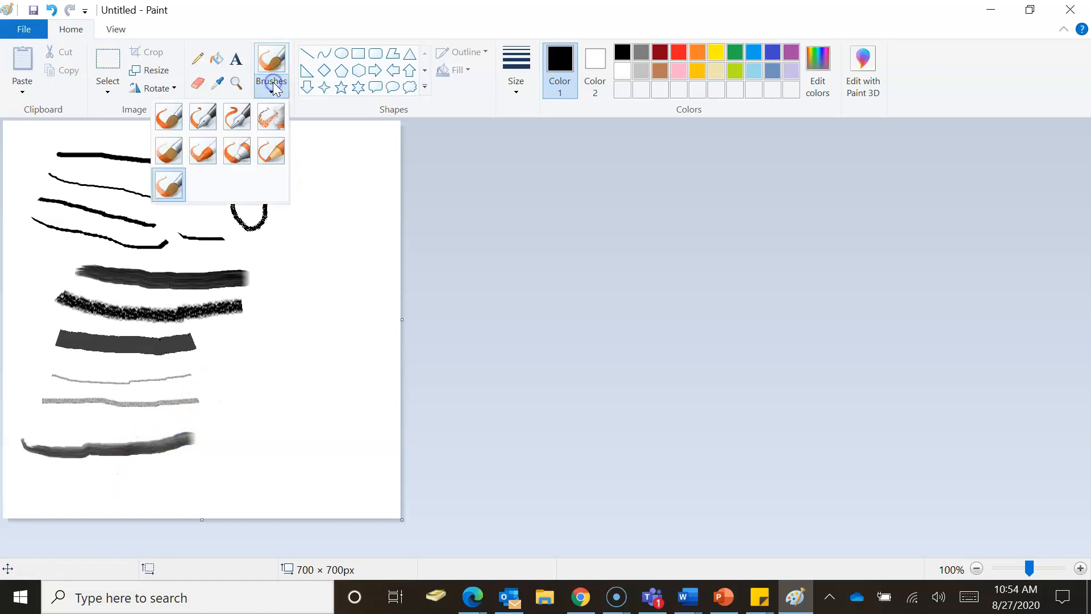
pyautogui.click(167, 194)
pyautogui.moveTo(194, 432)
pyautogui.mouseDown()
pyautogui.moveTo(142, 454)
pyautogui.moveTo(24, 450)
pyautogui.mouseUp()
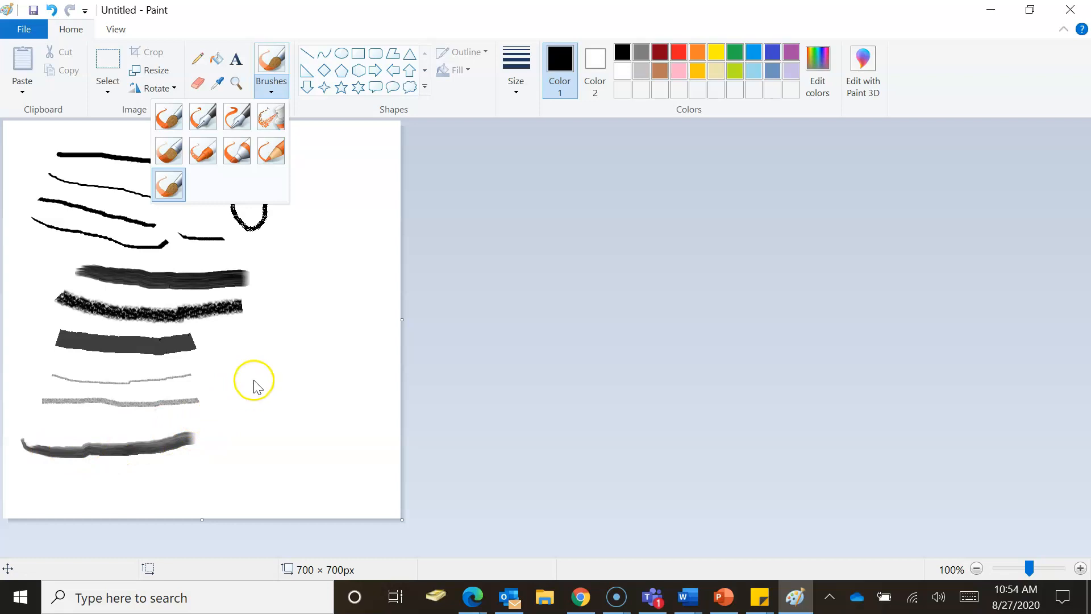
# Step: Erase parts of the top line, the thin line below it and the Airbrush stroke with the Eraser at its largest size
pyautogui.click(197, 86)
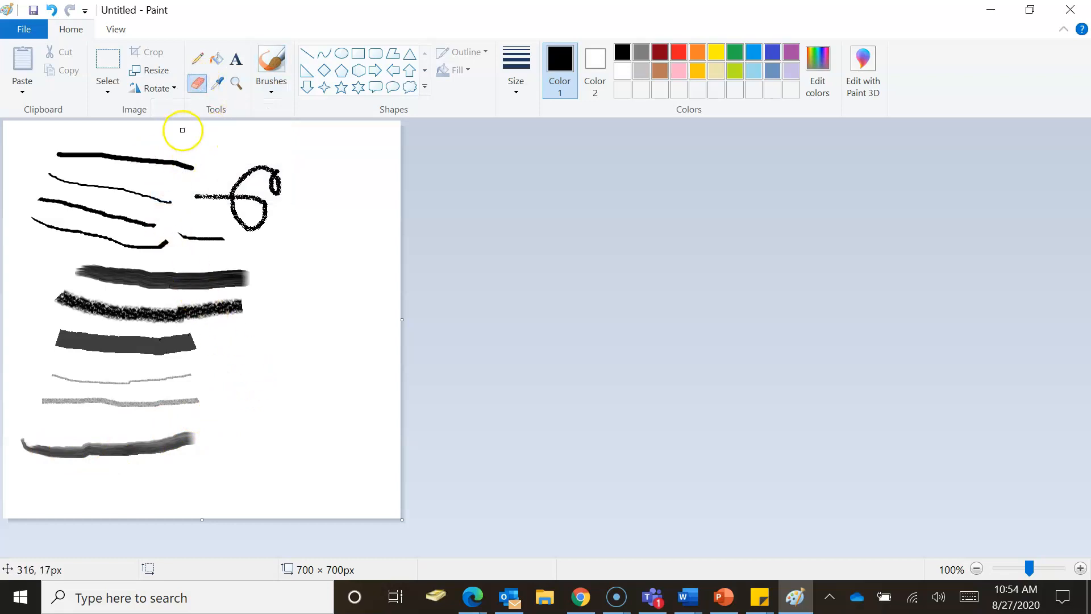
pyautogui.click(516, 68)
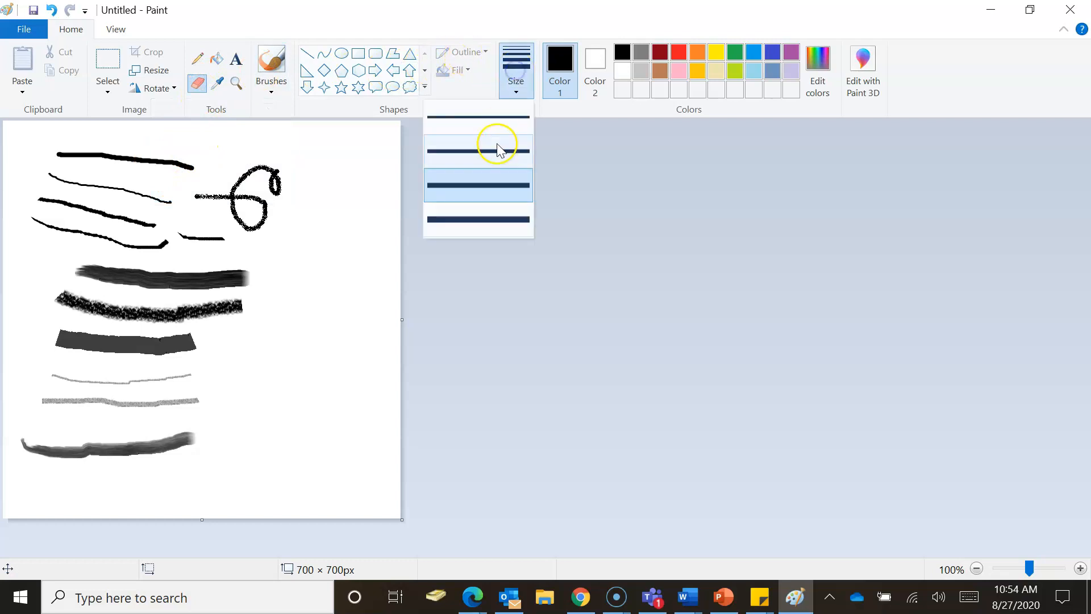
pyautogui.click(480, 219)
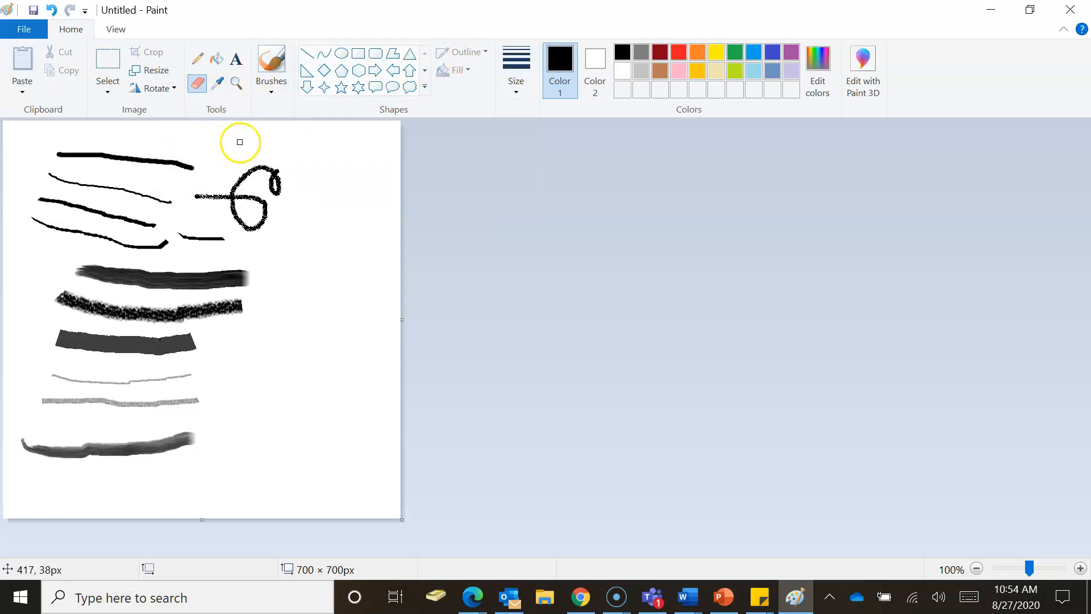
pyautogui.moveTo(95, 157); pyautogui.dragTo(81, 159)
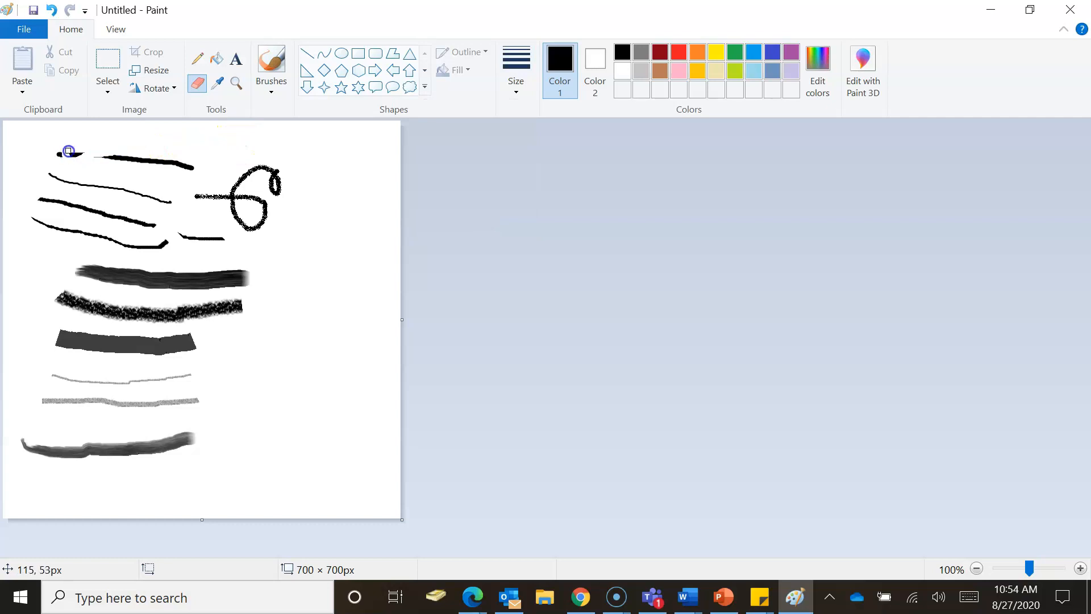
pyautogui.moveTo(66, 152); pyautogui.dragTo(58, 152)
pyautogui.moveTo(209, 197); pyautogui.dragTo(199, 196)
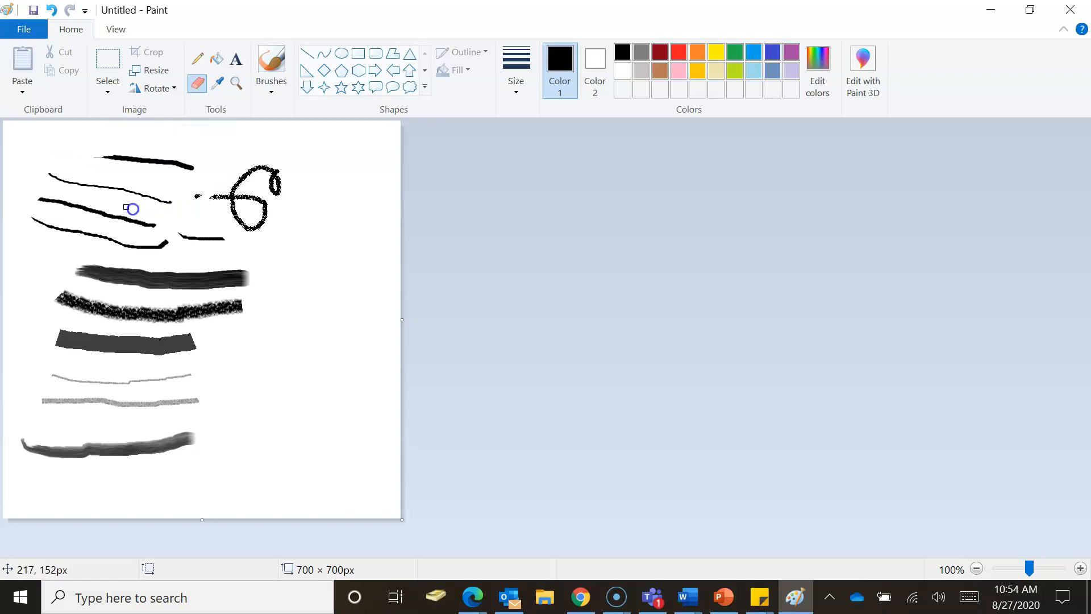
pyautogui.click(149, 168)
pyautogui.click(90, 155)
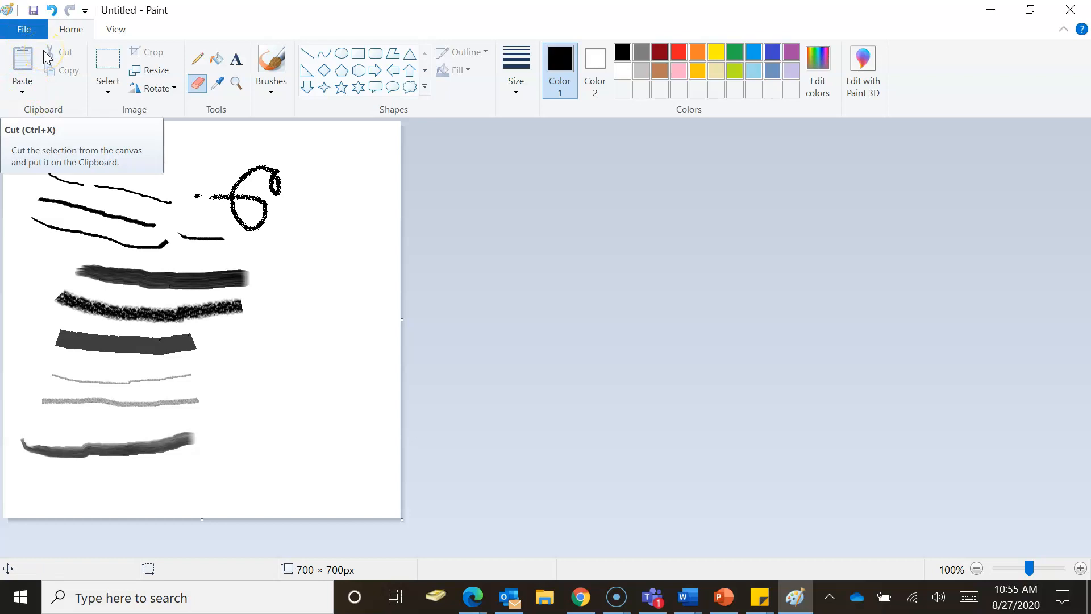
# Step: Start a new blank picture without saving the current drawing
pyautogui.click(24, 29)
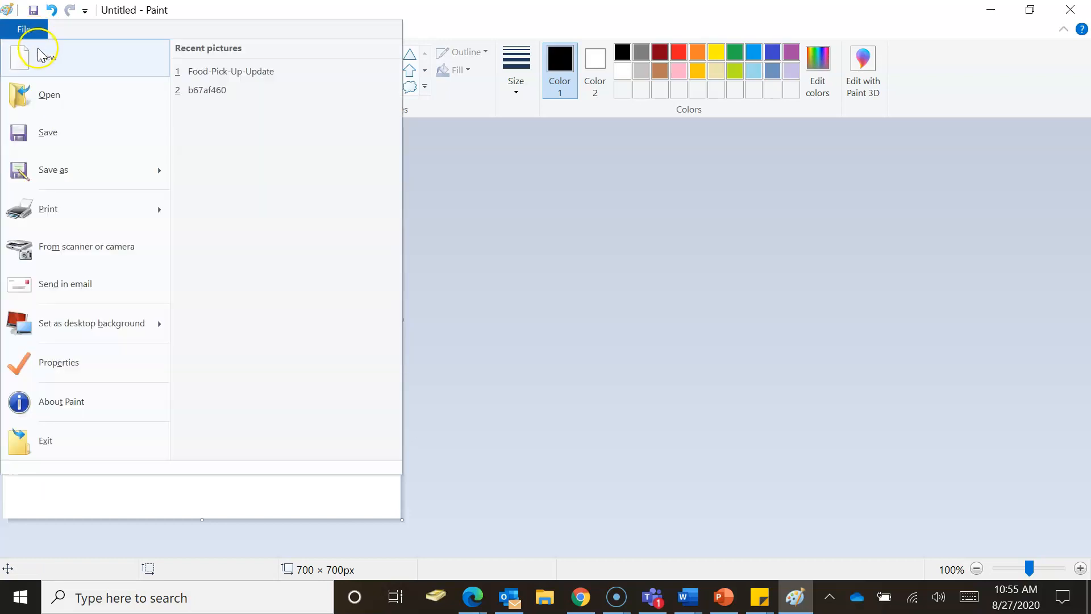
pyautogui.click(40, 57)
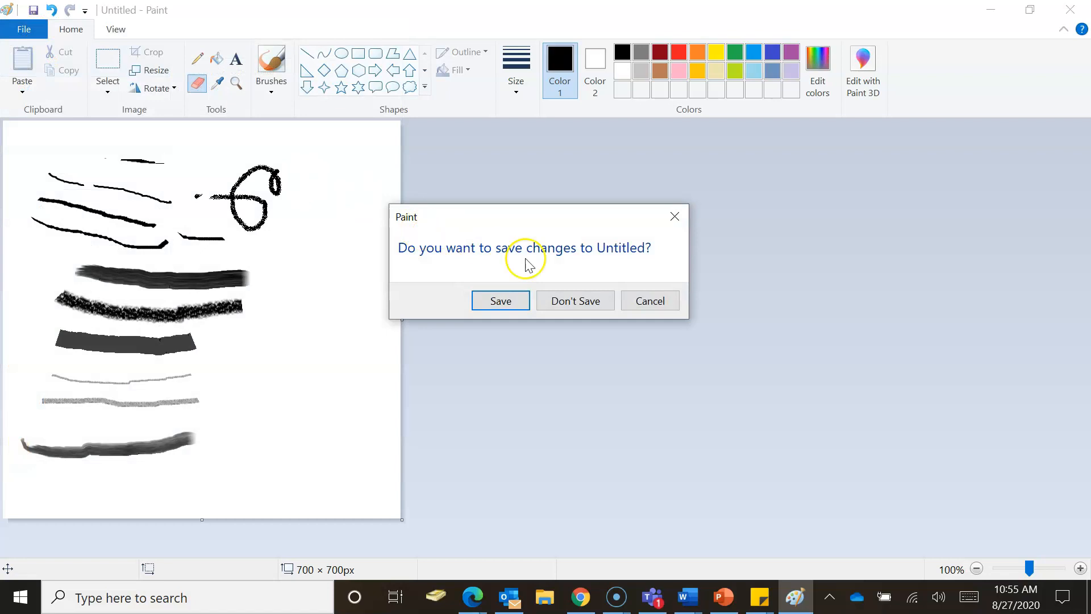
pyautogui.click(574, 301)
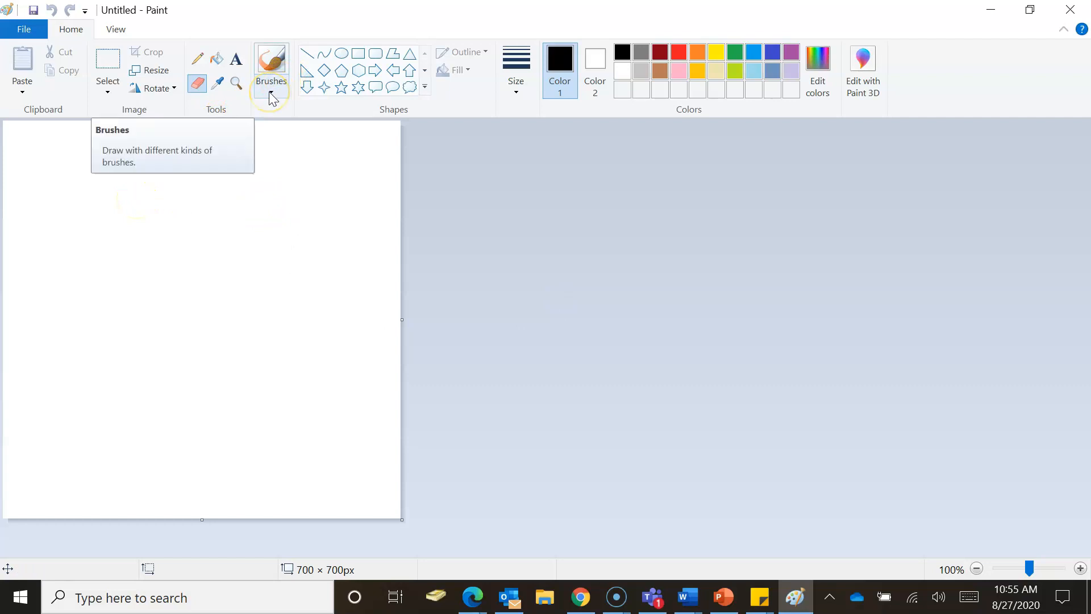
# Step: Draw a rounded rectangle about 346 × 205 px in the upper part of the canvas
pyautogui.click(198, 58)
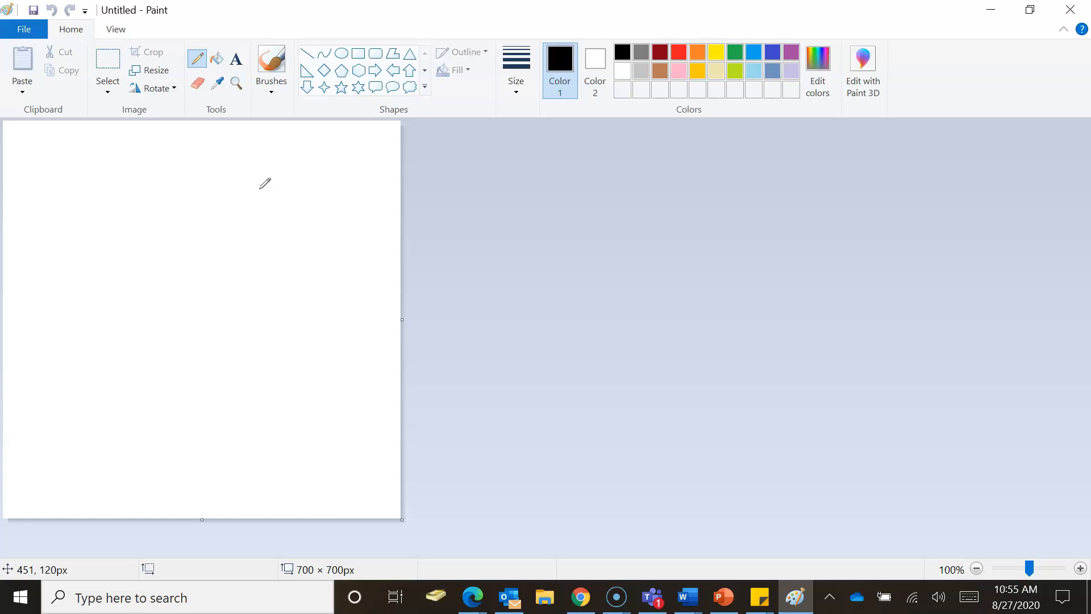
pyautogui.click(424, 72)
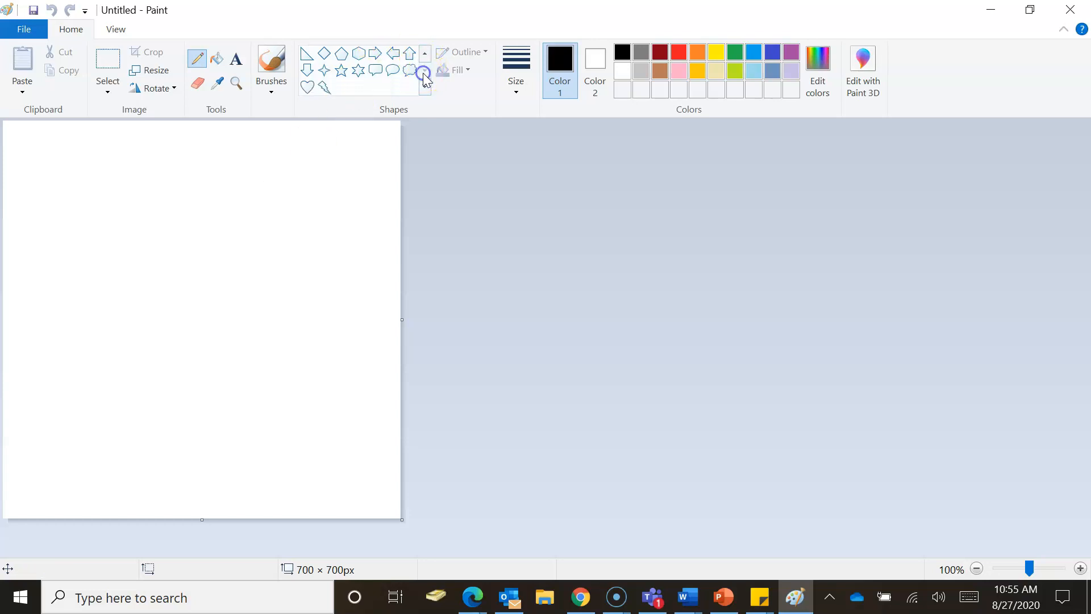
pyautogui.click(425, 58)
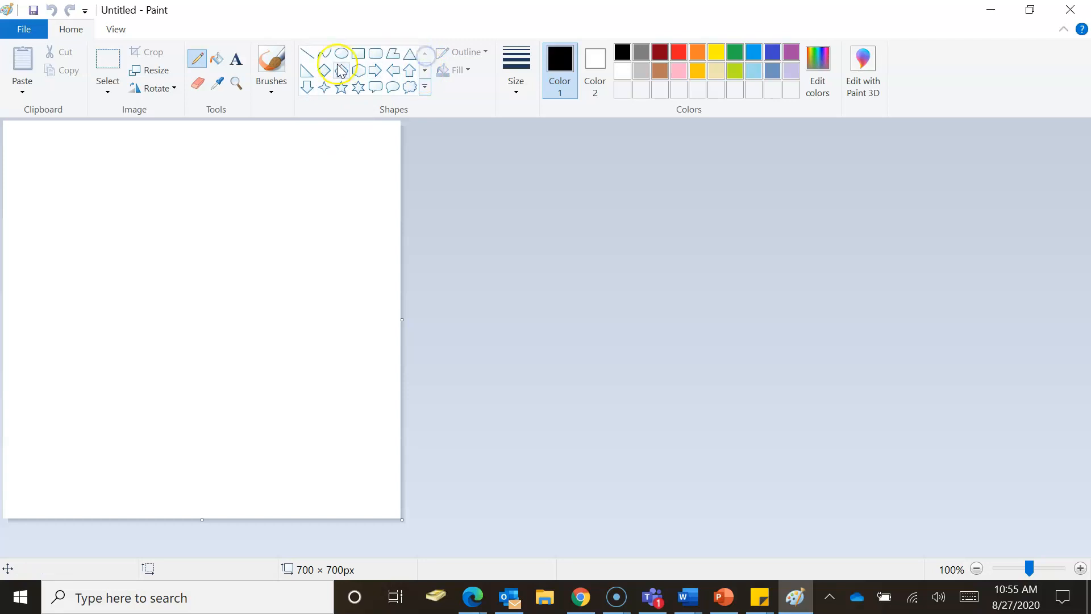
pyautogui.click(375, 53)
pyautogui.moveTo(81, 183); pyautogui.dragTo(279, 299)
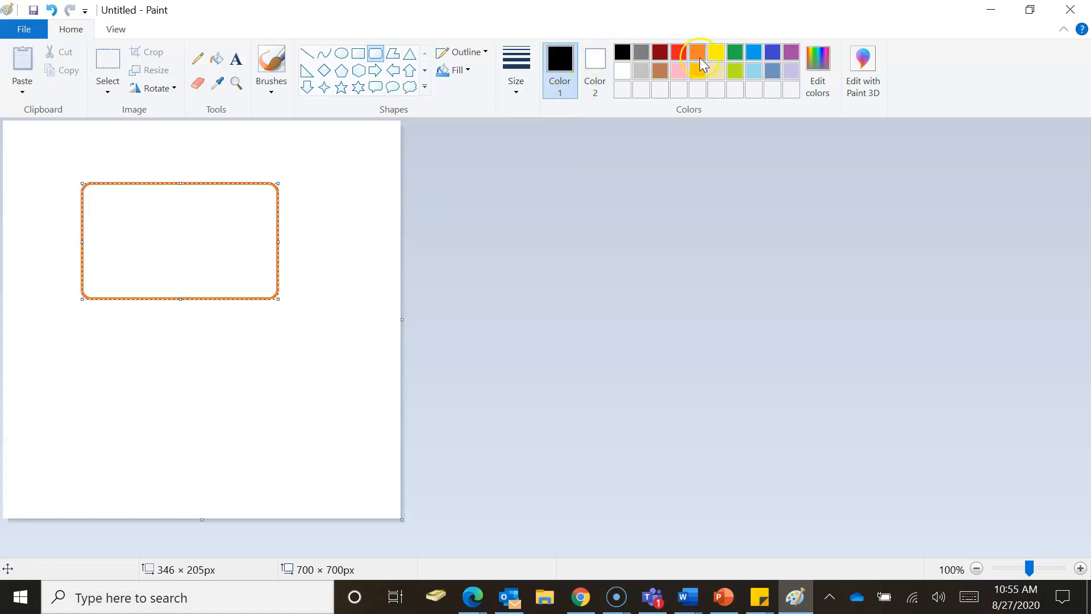
# Step: Set Color 2 to yellow and fill the rounded rectangle with black from Color 1
pyautogui.click(596, 61)
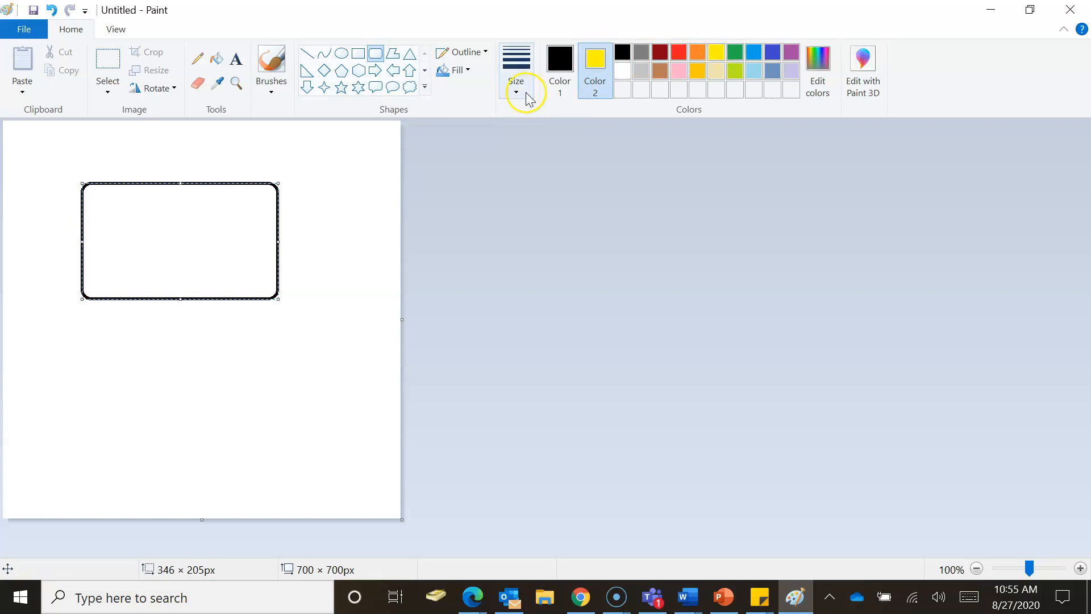
pyautogui.click(216, 59)
pyautogui.click(193, 221)
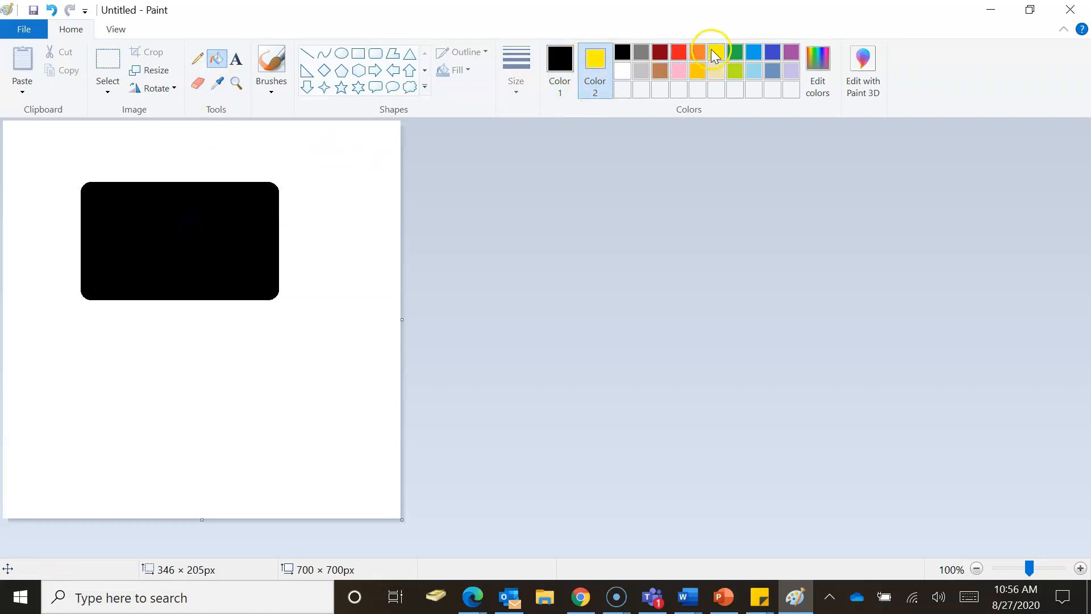
# Step: Set Color 1 to yellow and fill the rounded rectangle with it
pyautogui.click(563, 60)
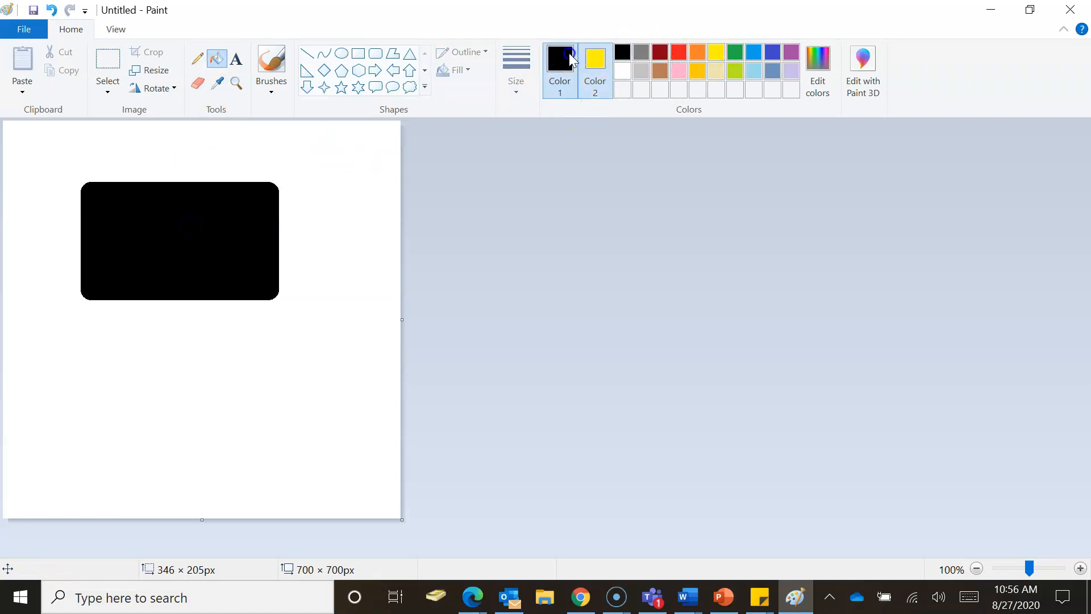
pyautogui.click(717, 53)
pyautogui.click(175, 248)
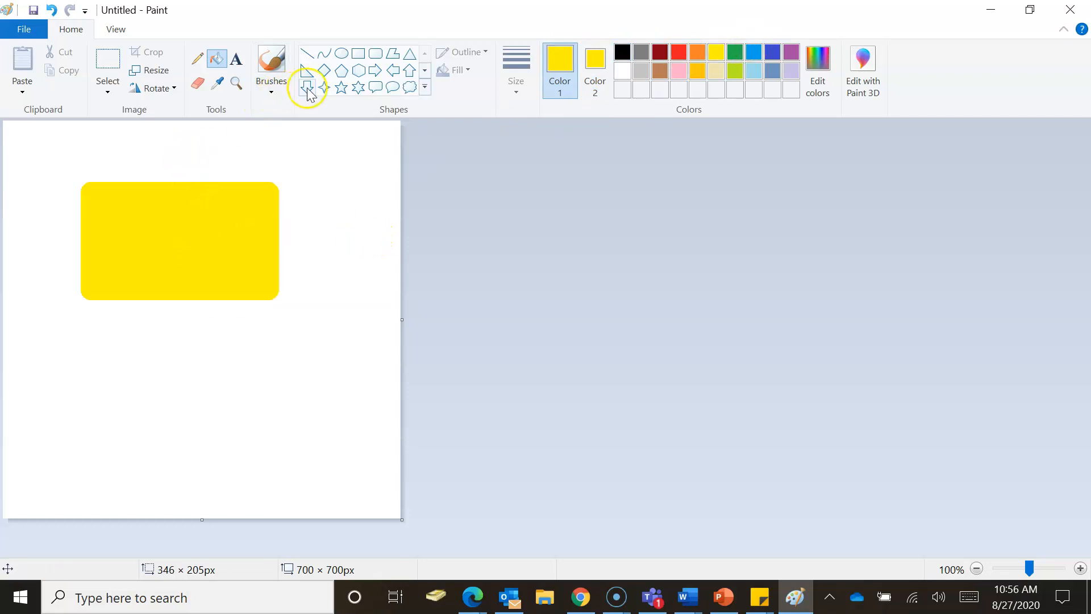
# Step: Draw an oval about 131 × 114 px across the rectangle's top edge, with a gold outline and both halves filled gold
pyautogui.click(341, 56)
pyautogui.moveTo(148, 150); pyautogui.dragTo(223, 213)
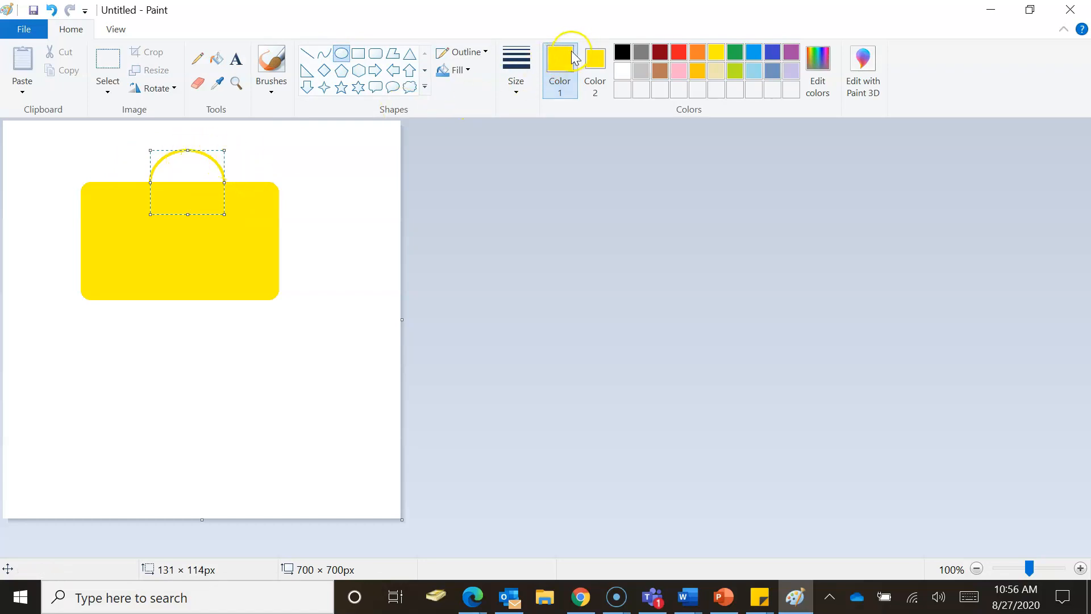
pyautogui.click(699, 68)
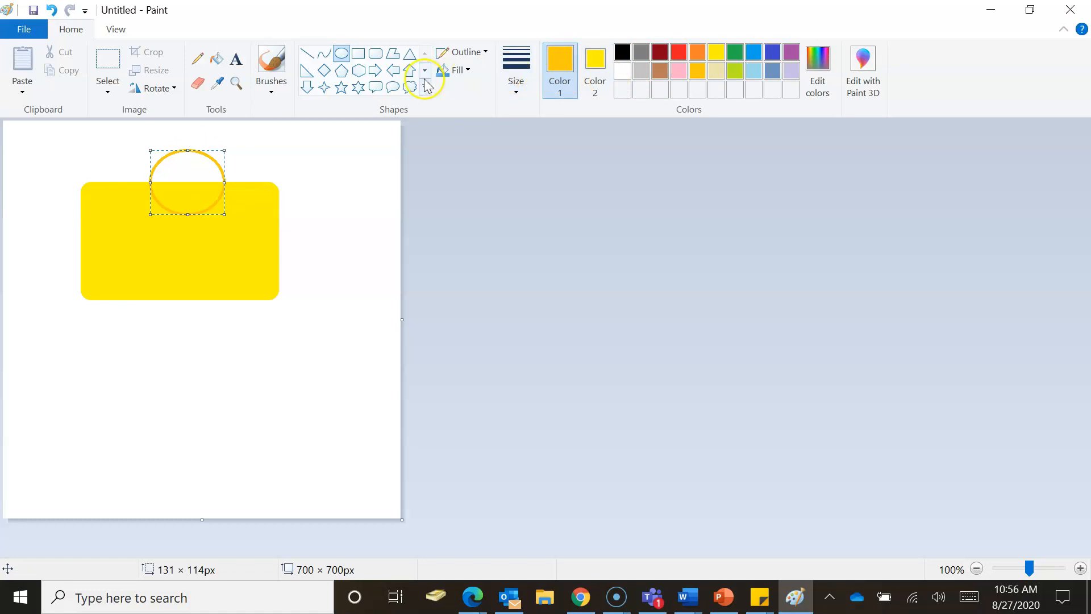
pyautogui.click(216, 63)
pyautogui.click(192, 156)
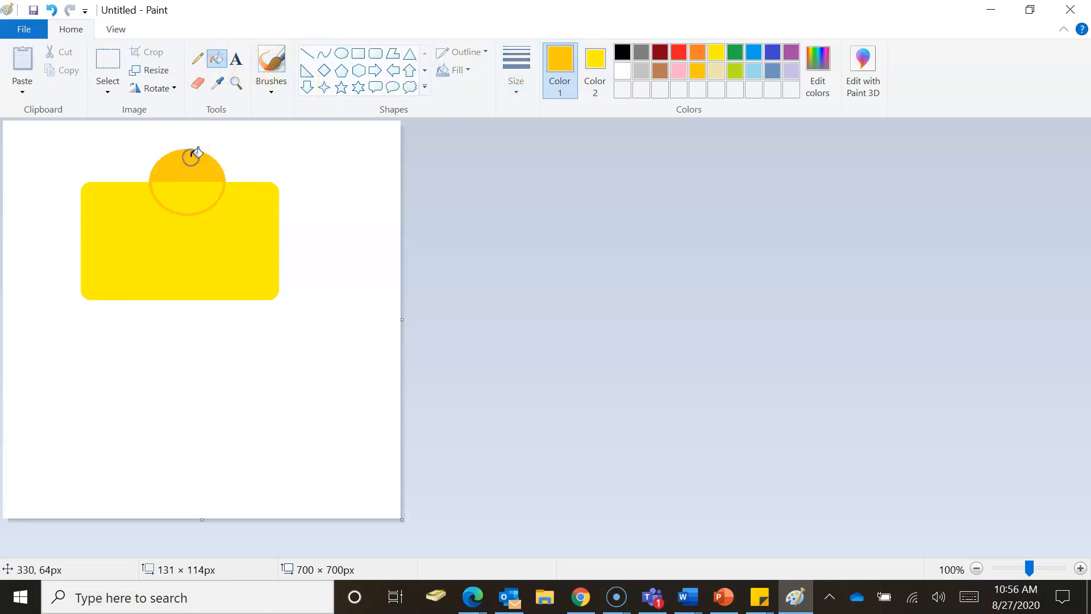
pyautogui.click(198, 193)
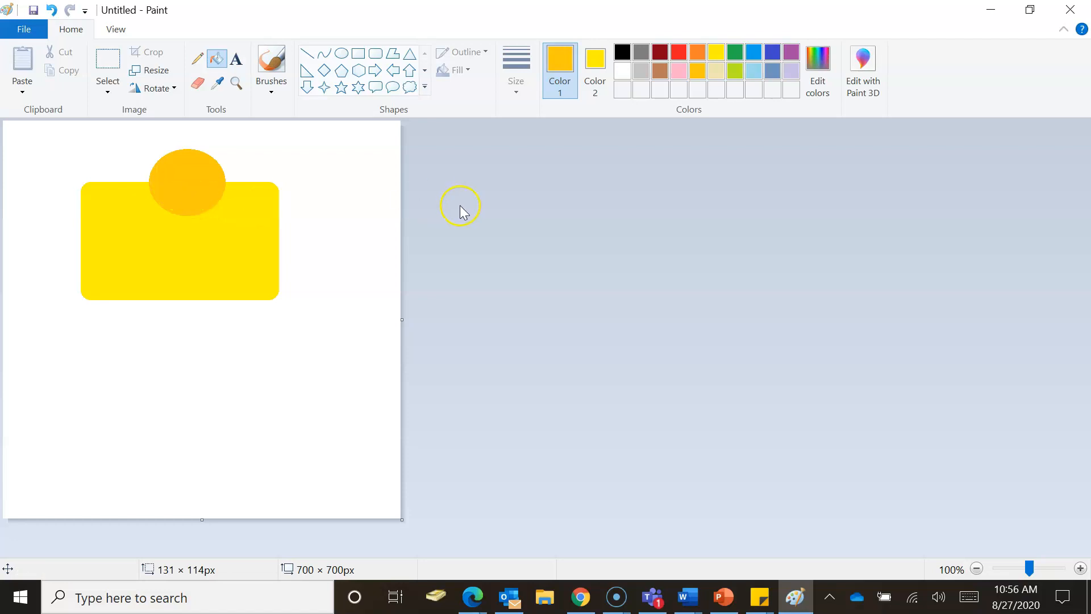
# Step: Draw a right triangle about 201 × 99 px over the rectangle's right edge, with a light yellow outline and fill
pyautogui.click(306, 70)
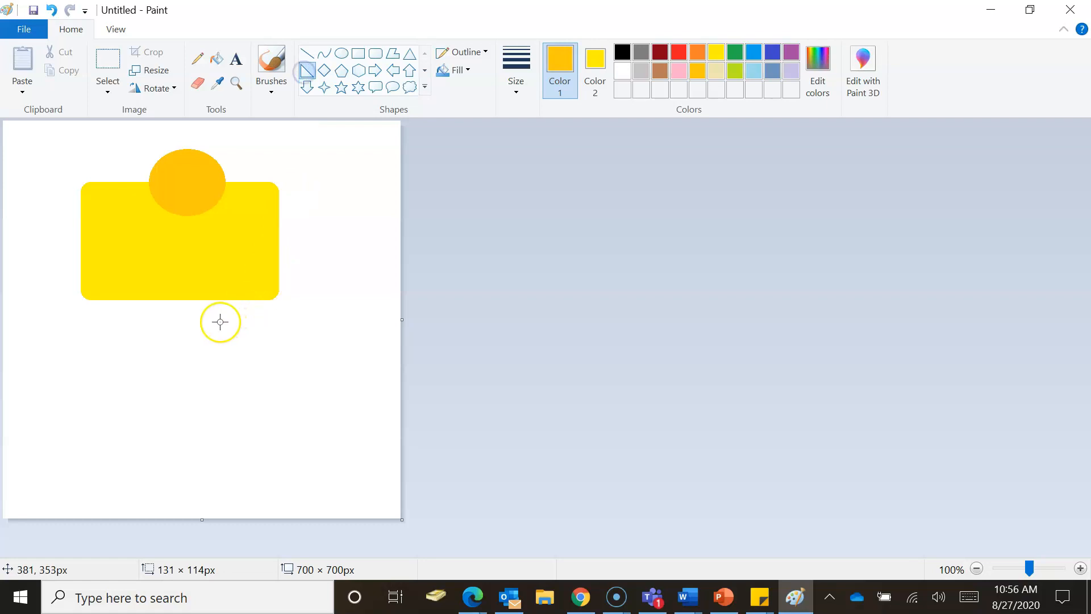
pyautogui.moveTo(249, 214); pyautogui.dragTo(362, 269)
pyautogui.click(293, 228)
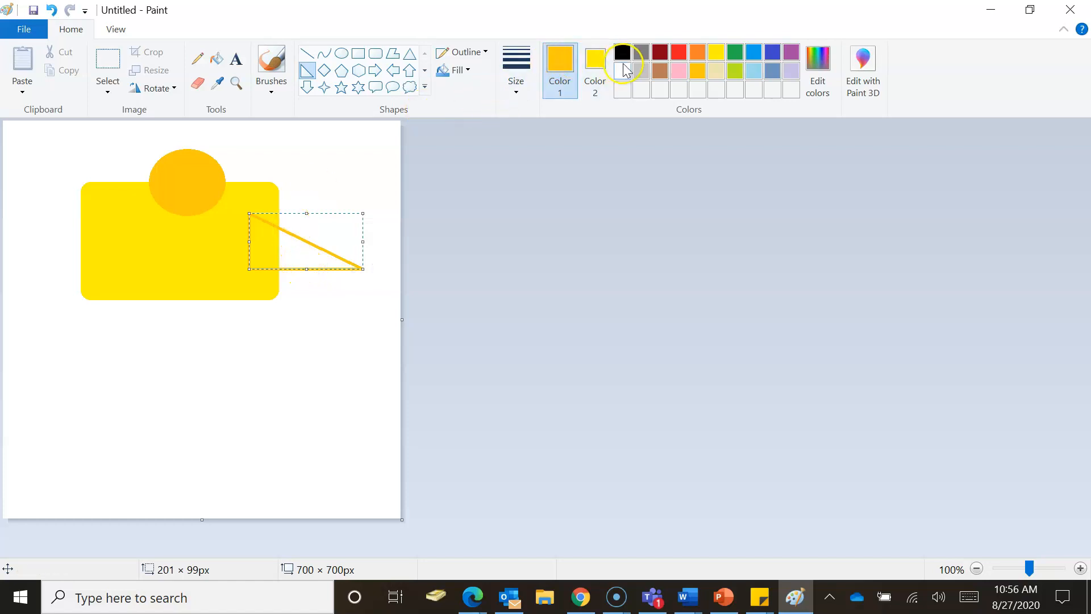
pyautogui.click(721, 70)
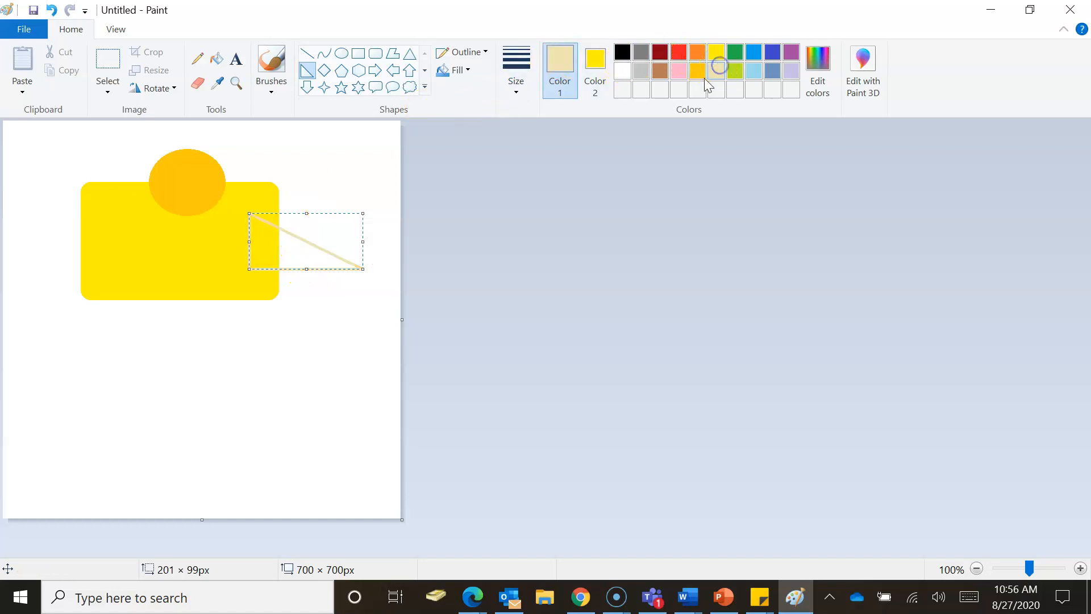
pyautogui.click(216, 58)
pyautogui.click(291, 245)
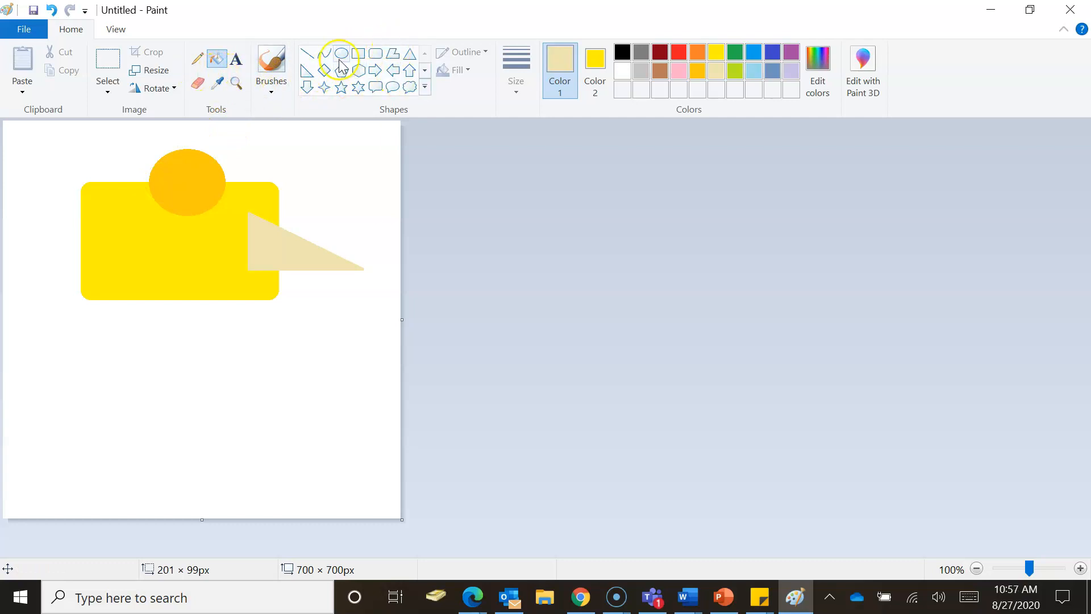
# Step: Draw a triangle about 181 × 89 px over the rectangle's left edge and fill it with light yellow
pyautogui.click(409, 53)
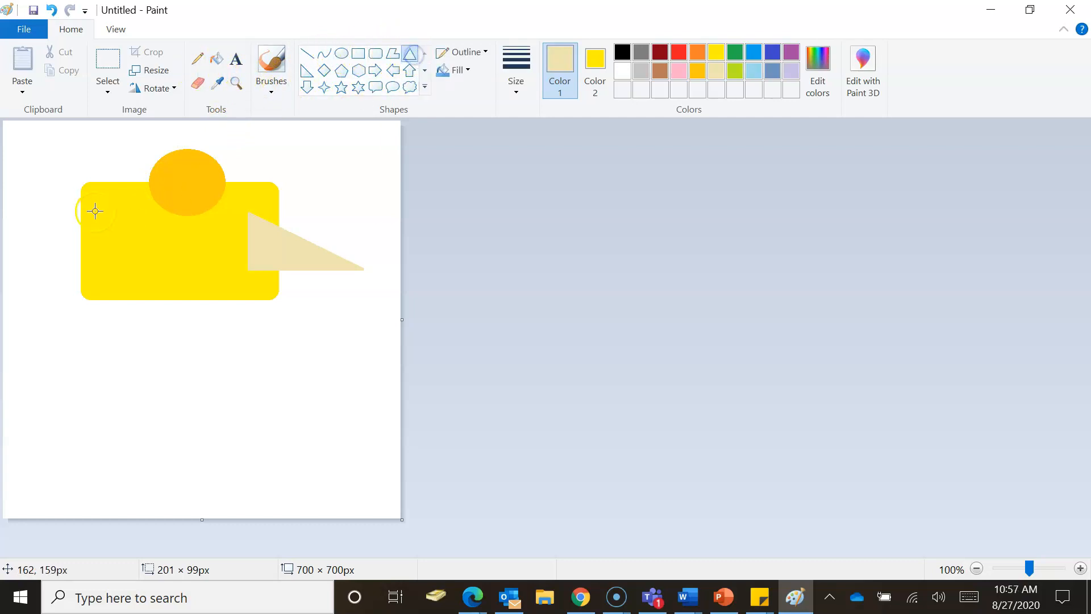
pyautogui.moveTo(103, 211); pyautogui.dragTo(1, 262)
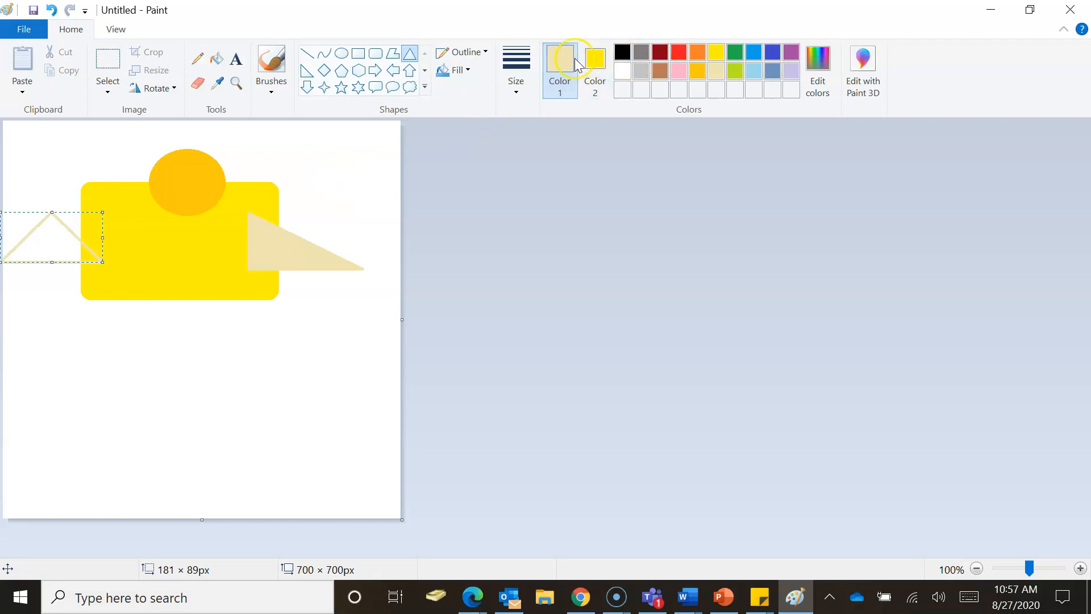
pyautogui.click(217, 60)
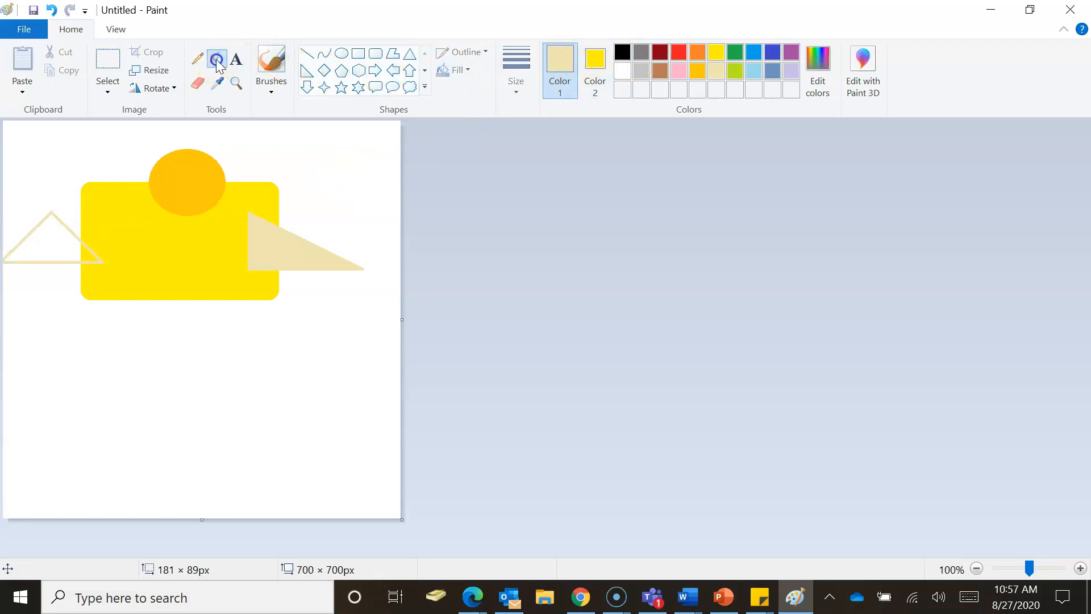
pyautogui.click(58, 237)
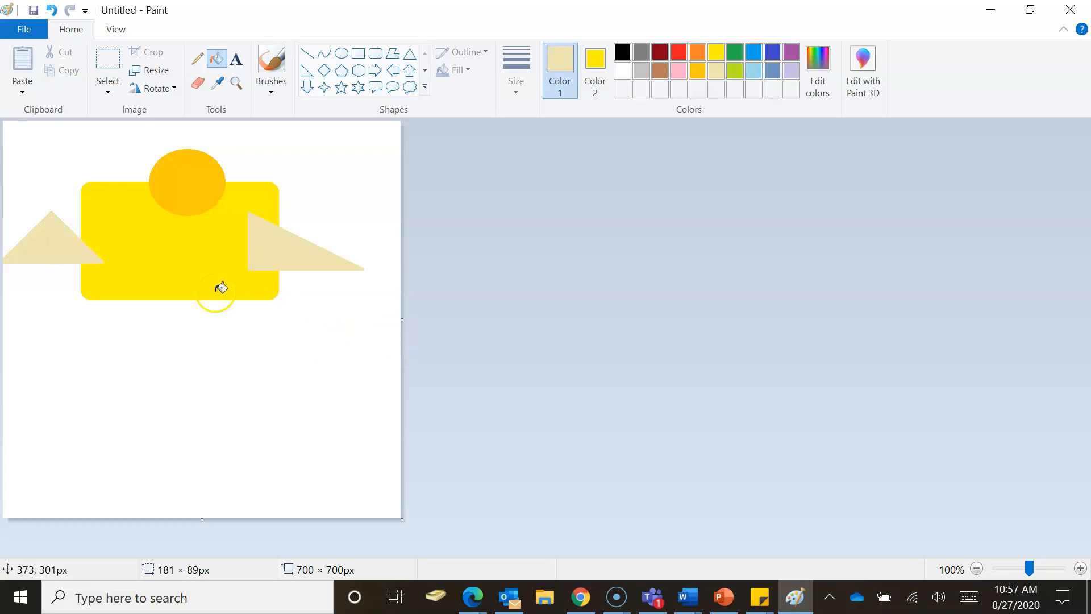
# Step: Draw a six-point star, widen it to about 249 × 264 px and position it overlapping the rectangle's lower edge
pyautogui.click(357, 88)
pyautogui.moveTo(140, 259); pyautogui.dragTo(263, 408)
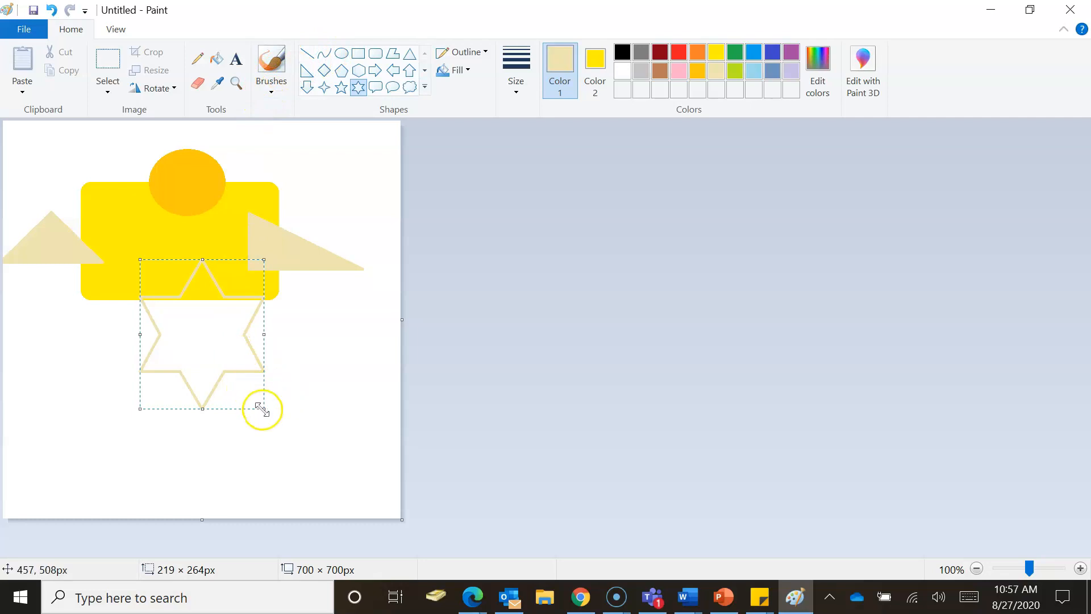
pyautogui.moveTo(263, 376); pyautogui.dragTo(243, 433)
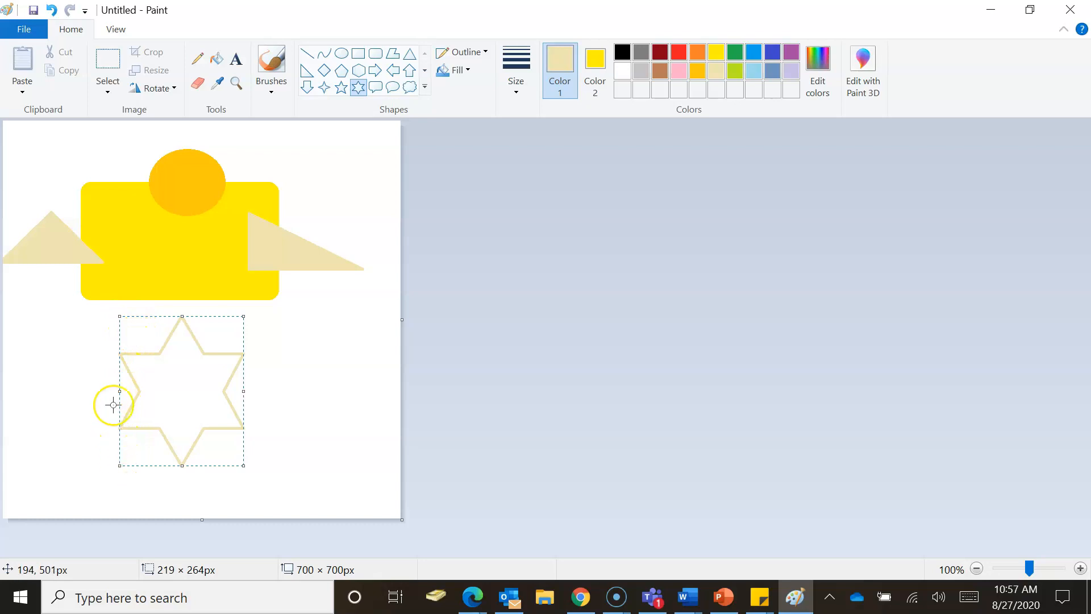
pyautogui.moveTo(119, 394); pyautogui.dragTo(103, 396)
pyautogui.moveTo(175, 402); pyautogui.dragTo(180, 331)
# Step: Recolor the star's outline orange and fill the part below the rectangle with the same orange
pyautogui.click(699, 53)
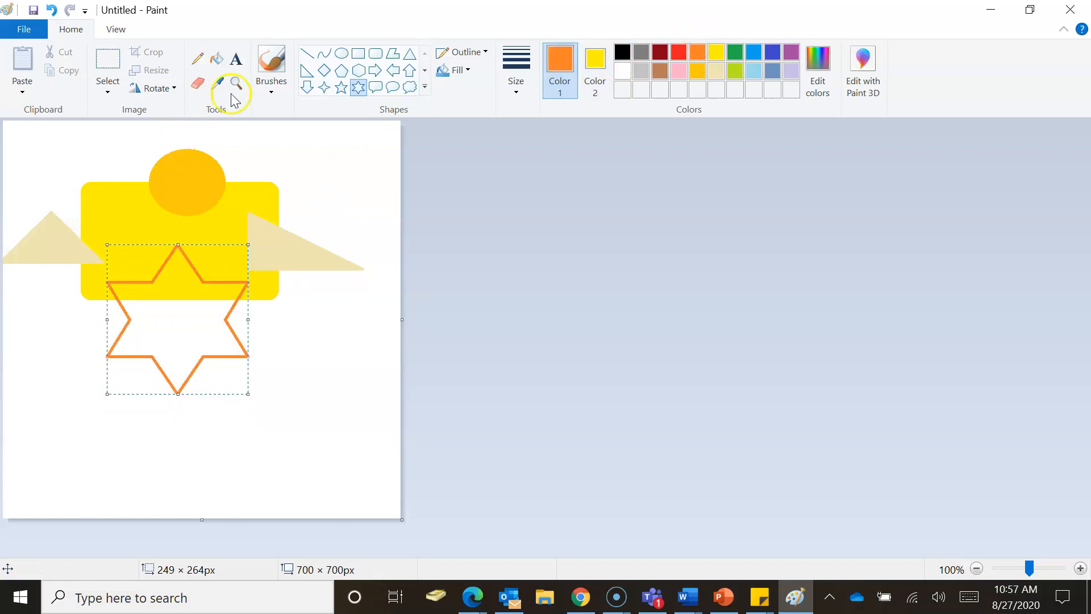
pyautogui.click(217, 59)
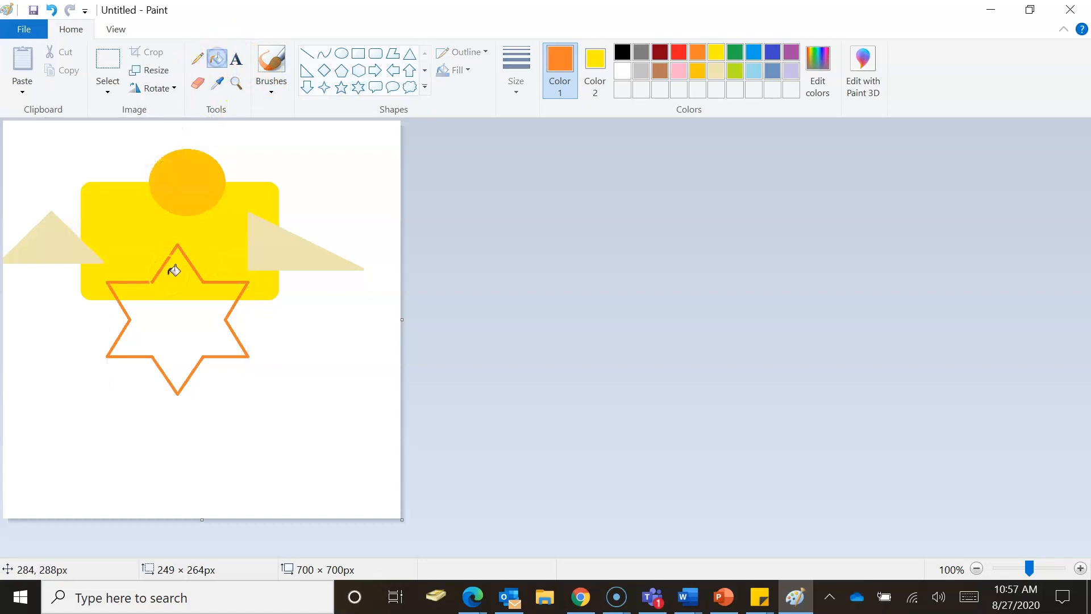
pyautogui.click(164, 309)
# Step: Fill the star's upper part inside the rectangle with orange, and undo that fill
pyautogui.click(172, 276)
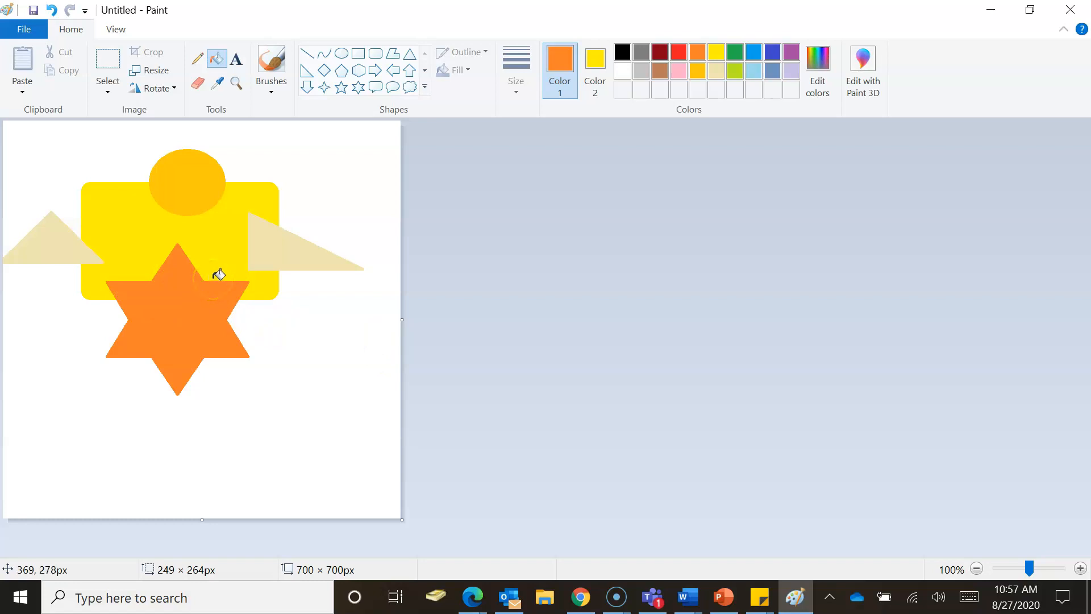
pyautogui.hotkey('ctrl', 'z')
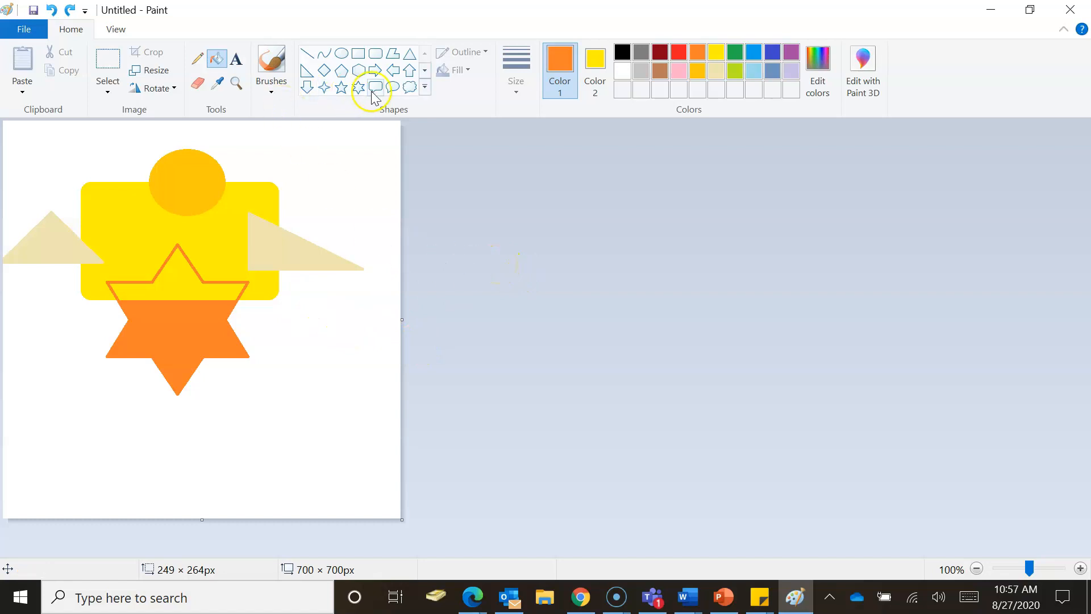
# Step: Paint a freehand orange loop above the left triangle with the standard brush, ending its tail inside the rectangle's upper-left corner
pyautogui.click(268, 60)
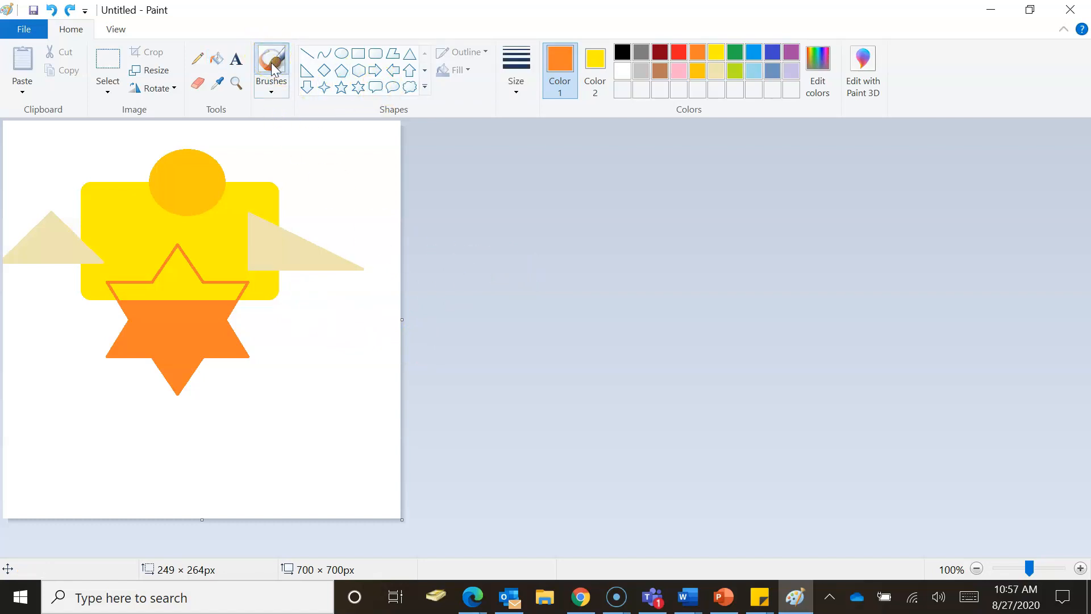
pyautogui.click(272, 91)
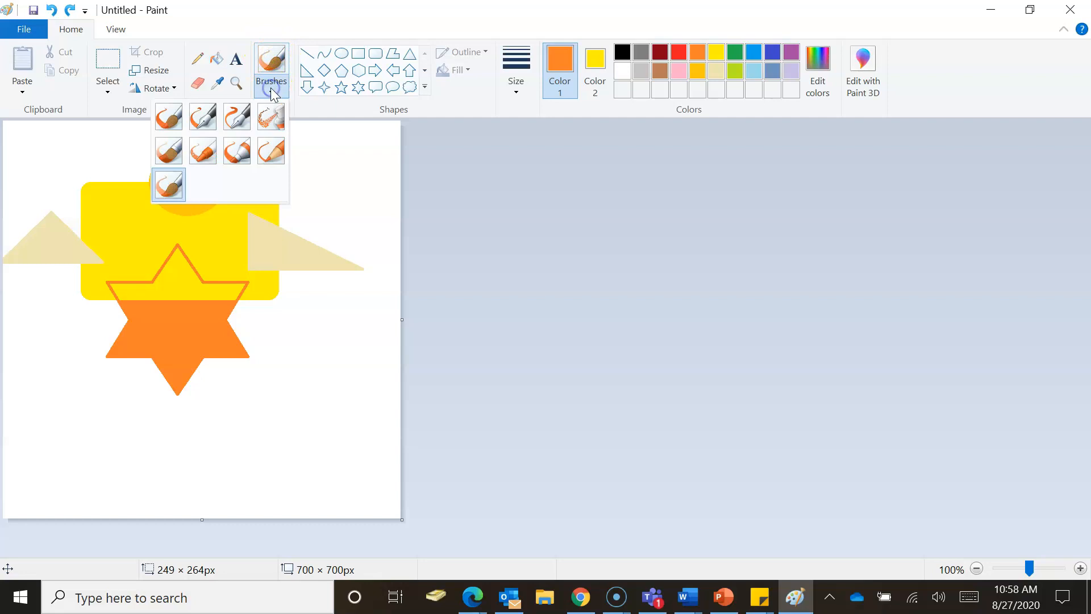
pyautogui.click(169, 121)
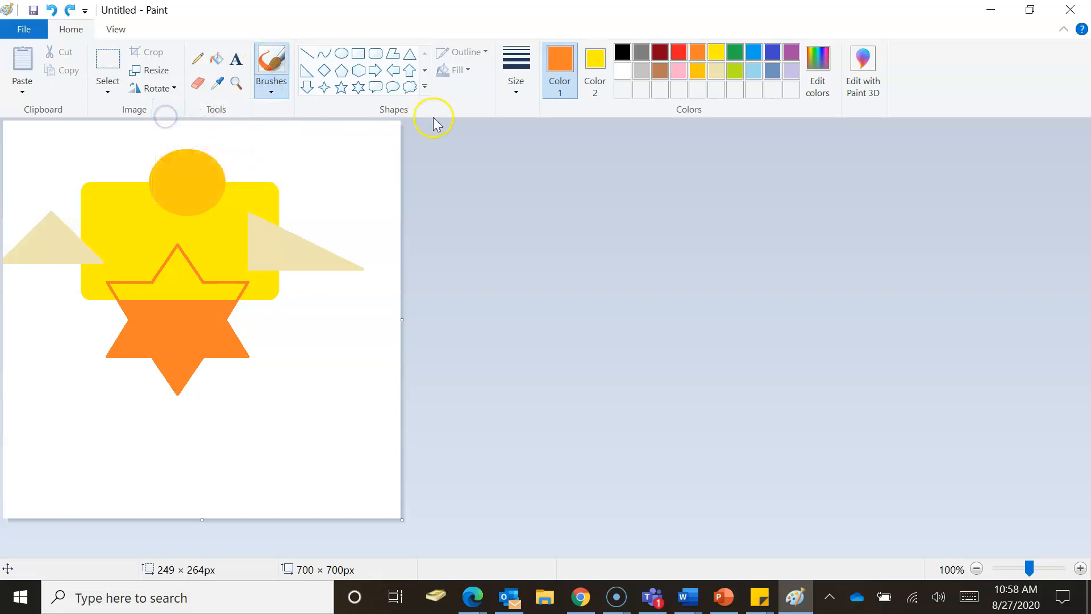
pyautogui.click(526, 83)
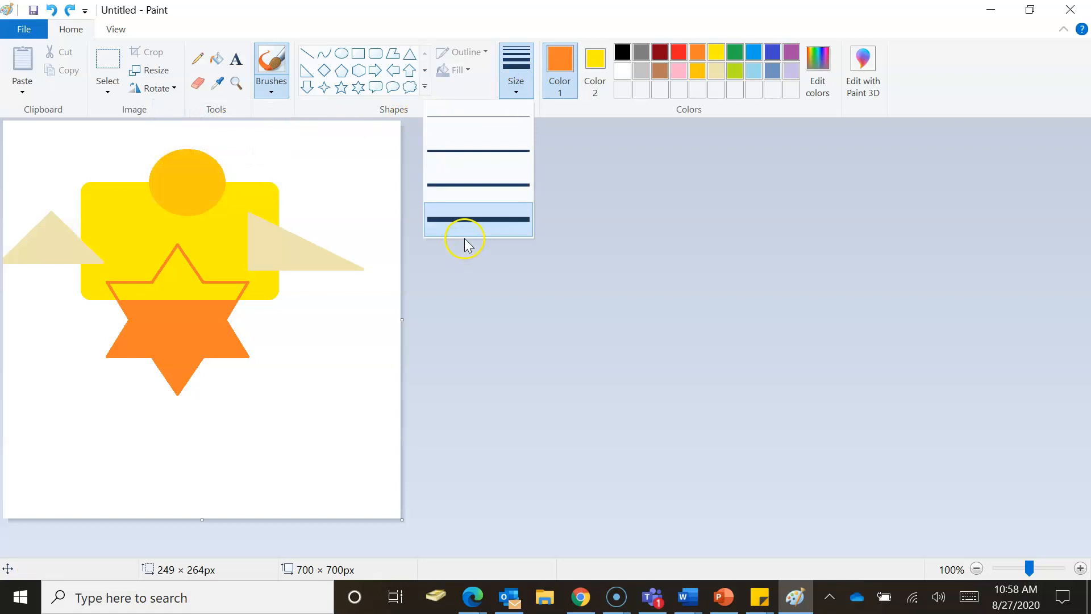
pyautogui.click(663, 69)
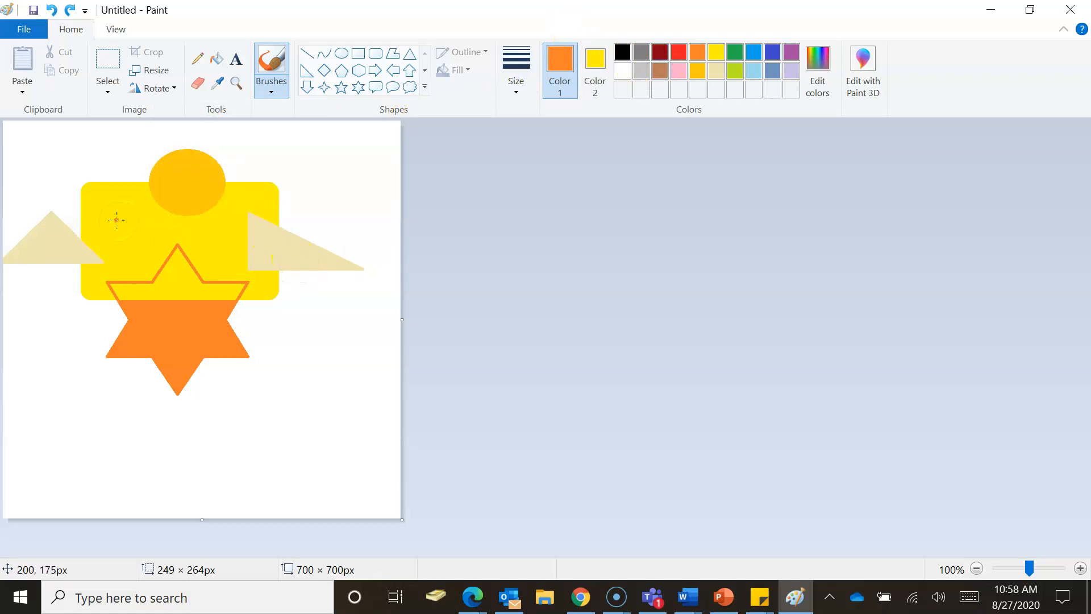
pyautogui.moveTo(104, 208)
pyautogui.mouseDown()
pyautogui.moveTo(84, 169)
pyautogui.moveTo(57, 164)
pyautogui.moveTo(45, 194)
pyautogui.moveTo(105, 207)
pyautogui.mouseUp()
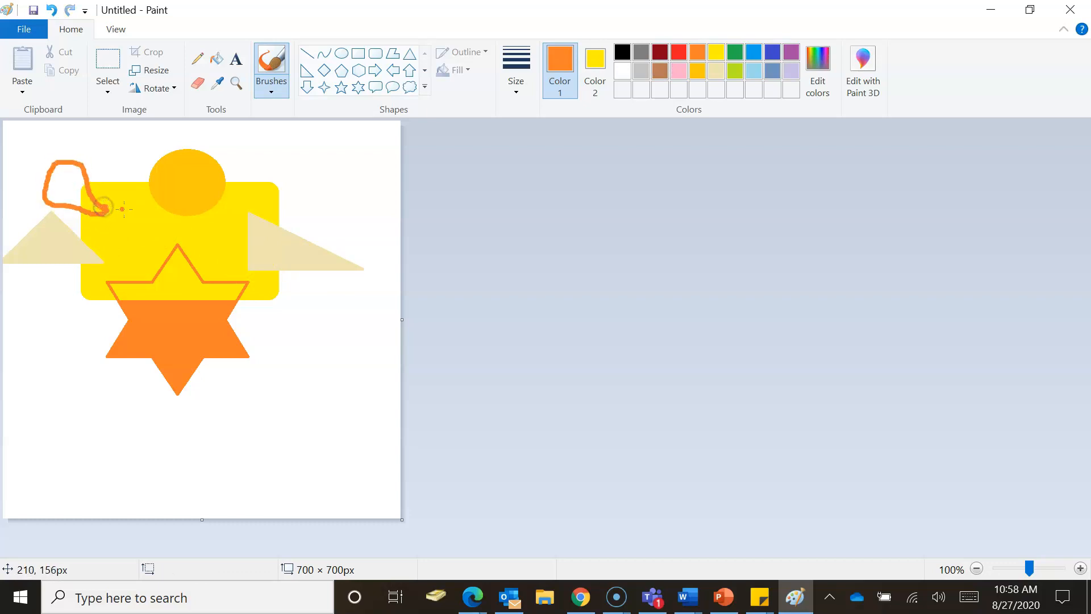
# Step: Fill the rectangle's upper-left corner, enclosed by the brushed loop's tail, with orange
pyautogui.click(197, 82)
pyautogui.click(217, 58)
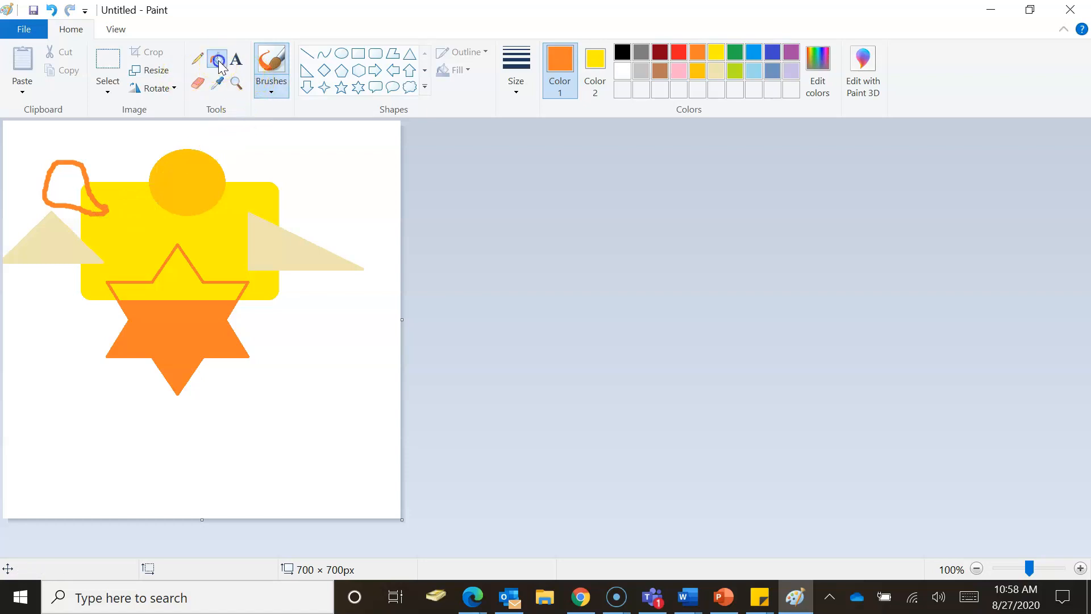
pyautogui.click(70, 209)
pyautogui.click(86, 194)
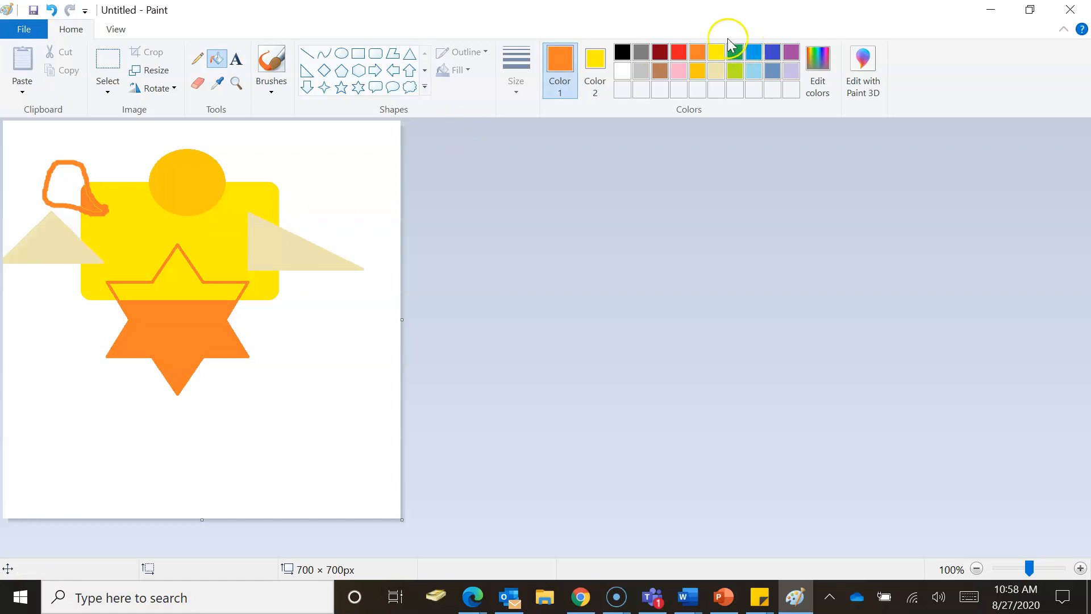
# Step: Mix a custom purple with red 163, green 107 and blue 186, and fill the white background with it
pyautogui.click(818, 67)
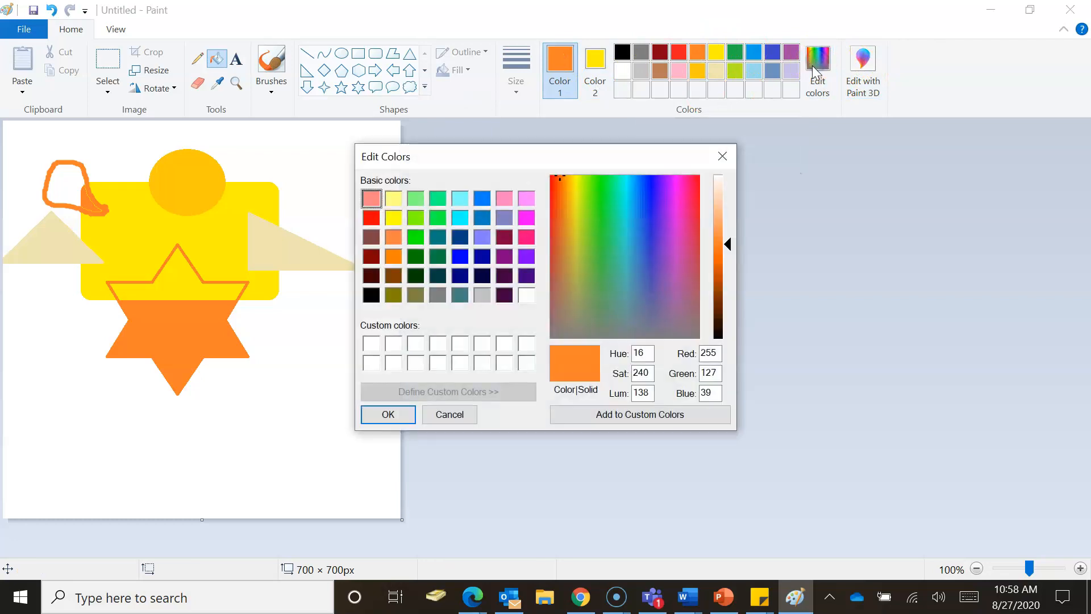
pyautogui.click(668, 281)
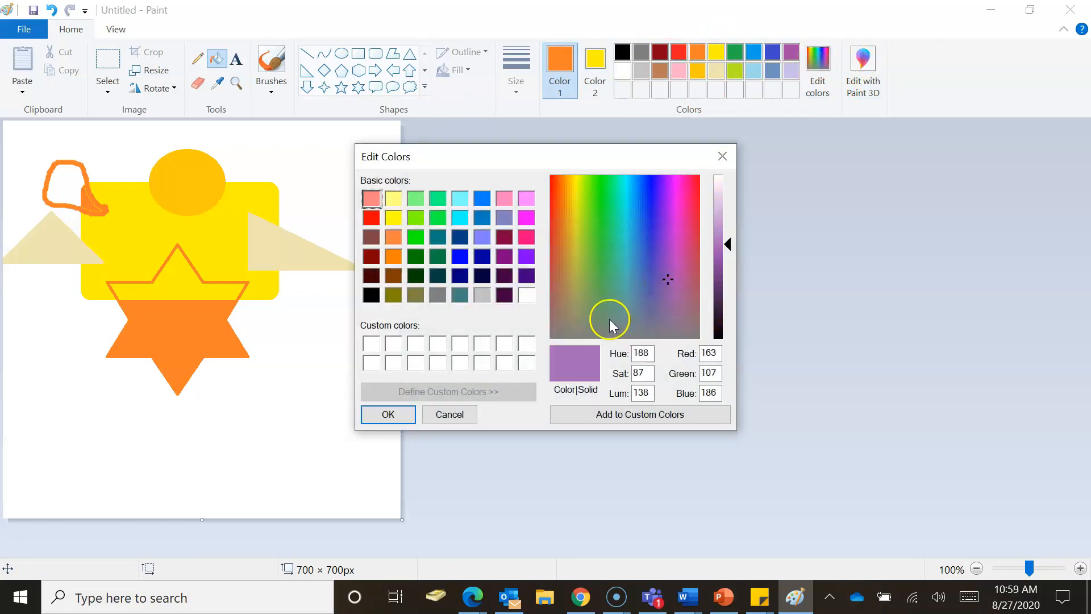
pyautogui.click(388, 415)
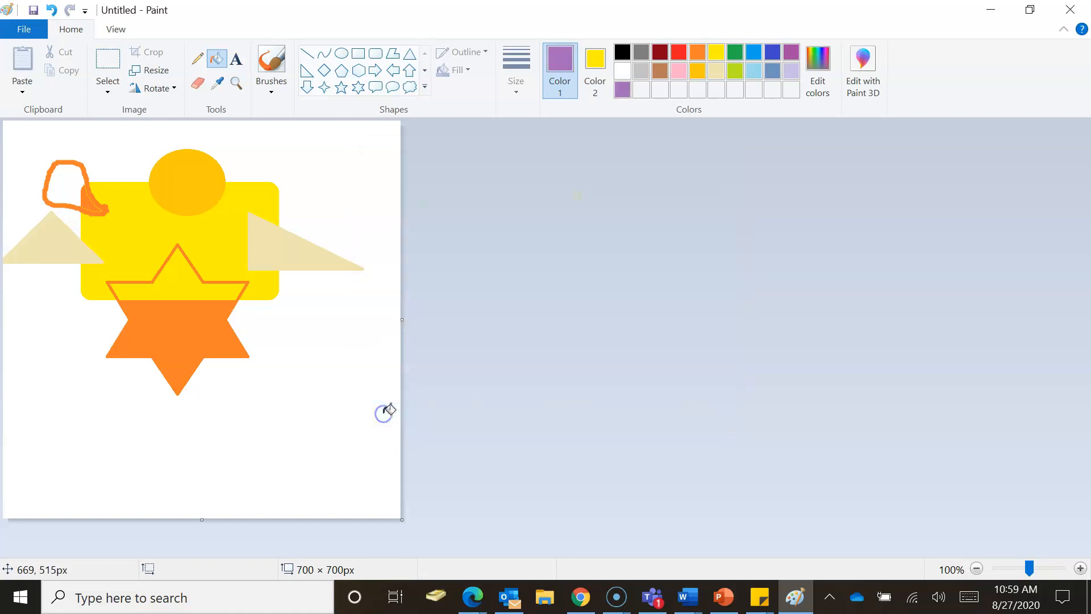
pyautogui.click(321, 381)
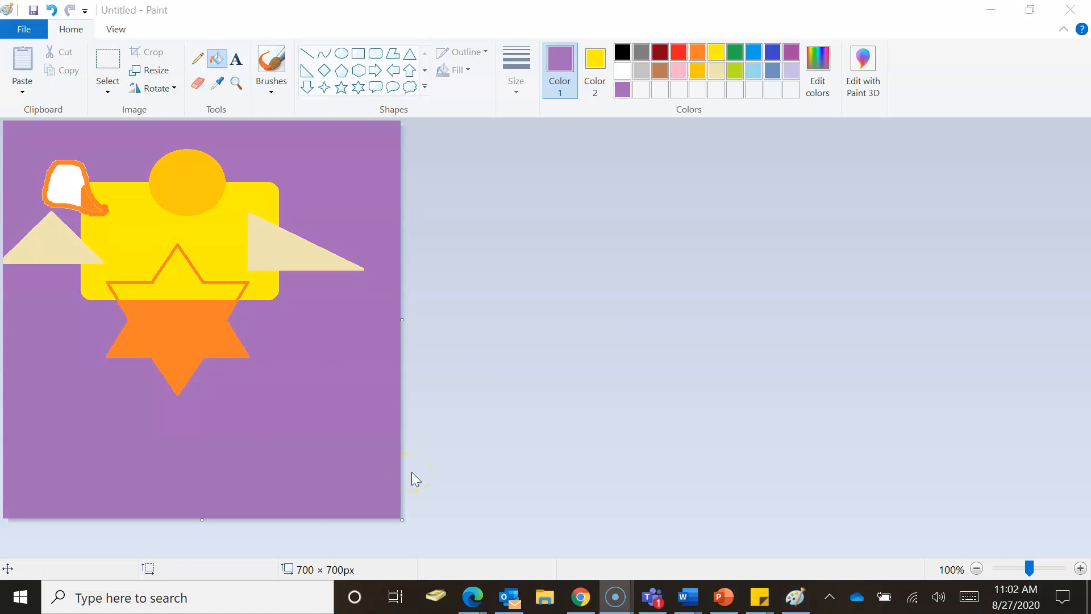
# Step: Start saving the picture as a PNG, enter the artist's name followed by "Artwork" as file name, and cancel the save
pyautogui.click(36, 35)
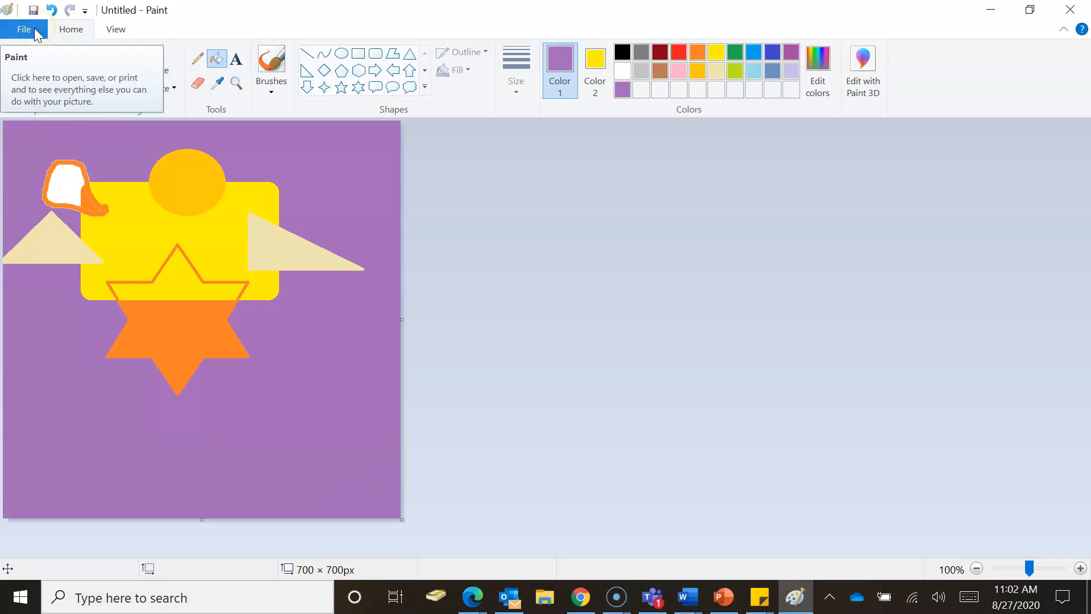
pyautogui.click(36, 33)
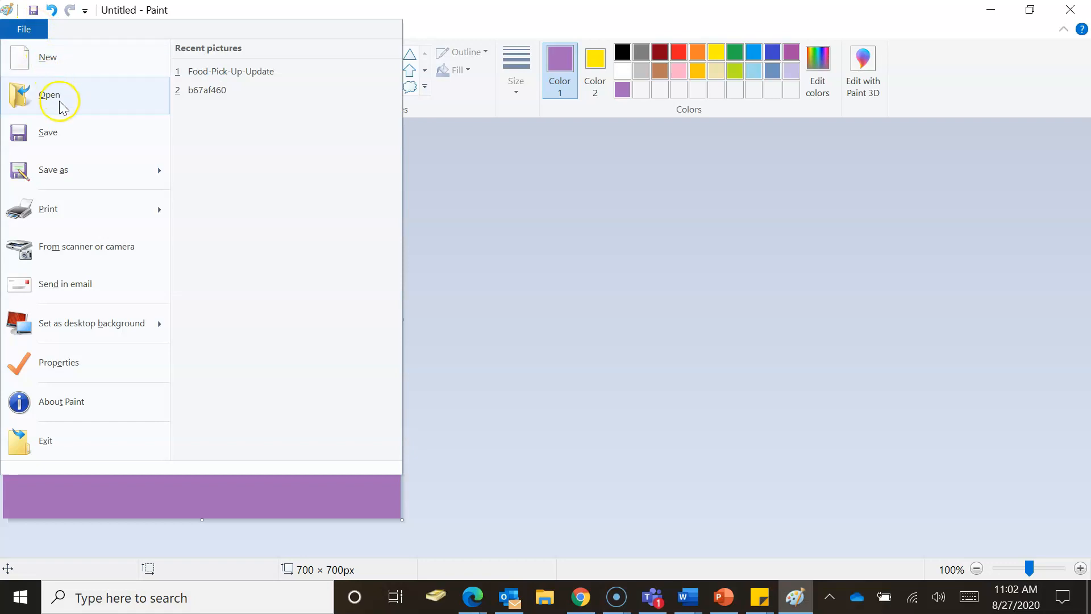
pyautogui.moveTo(59, 176)
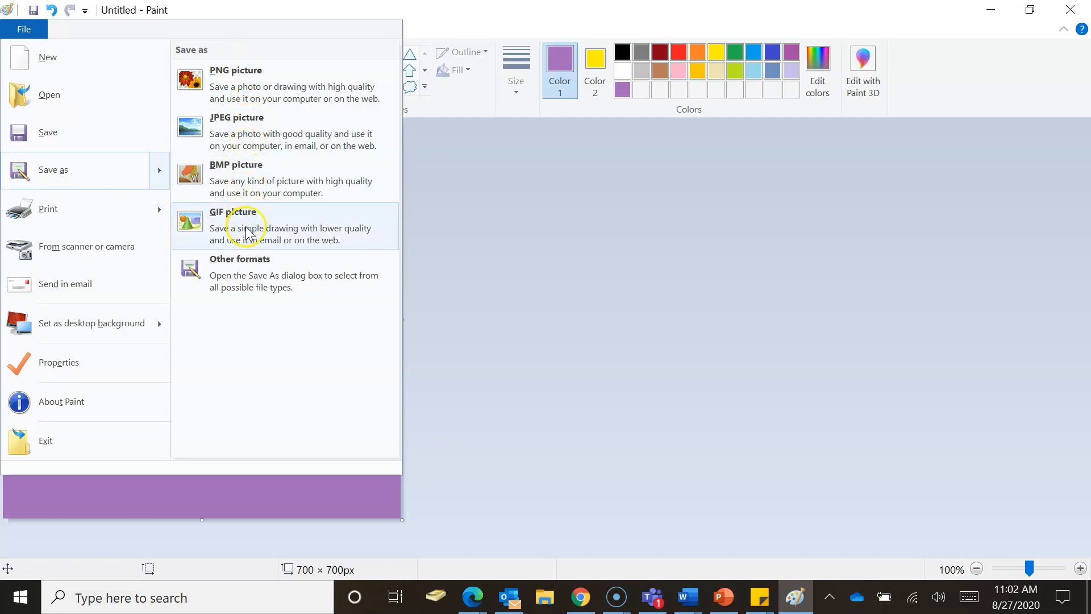
pyautogui.click(262, 73)
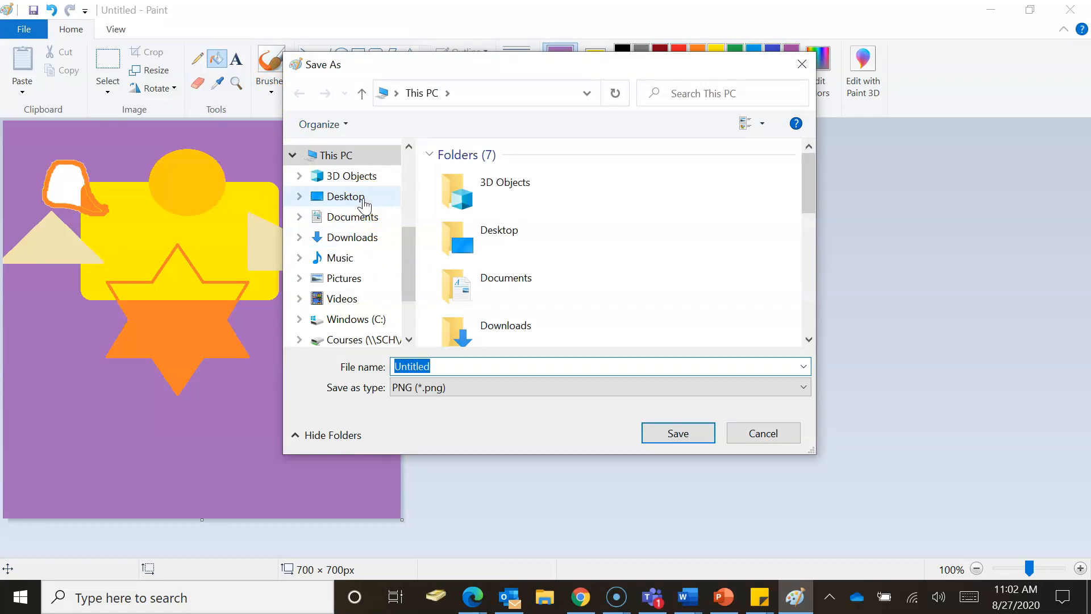
pyautogui.click(468, 253)
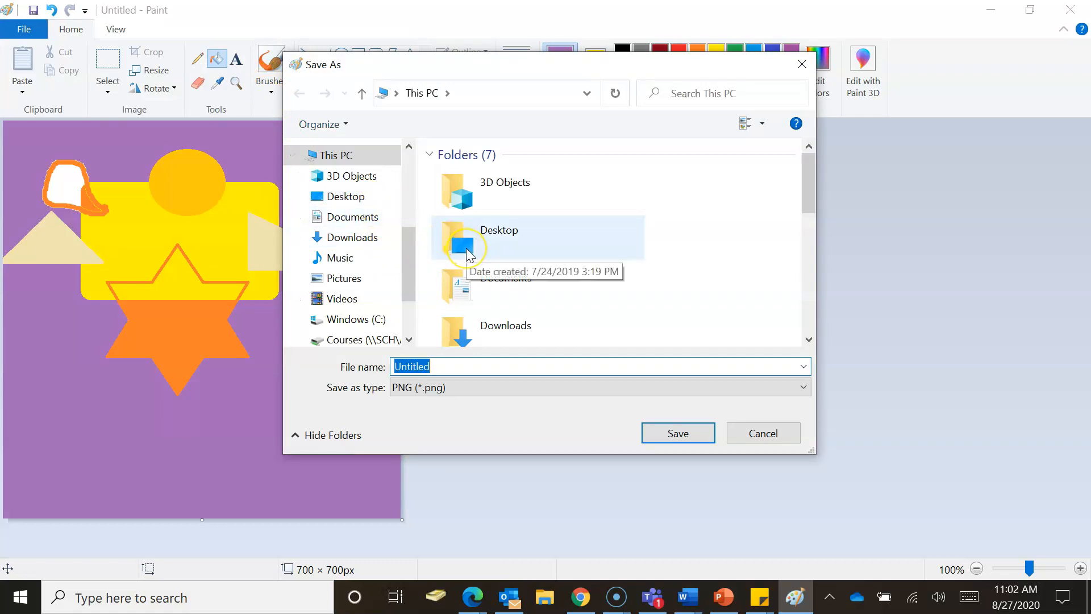
pyautogui.click(416, 364)
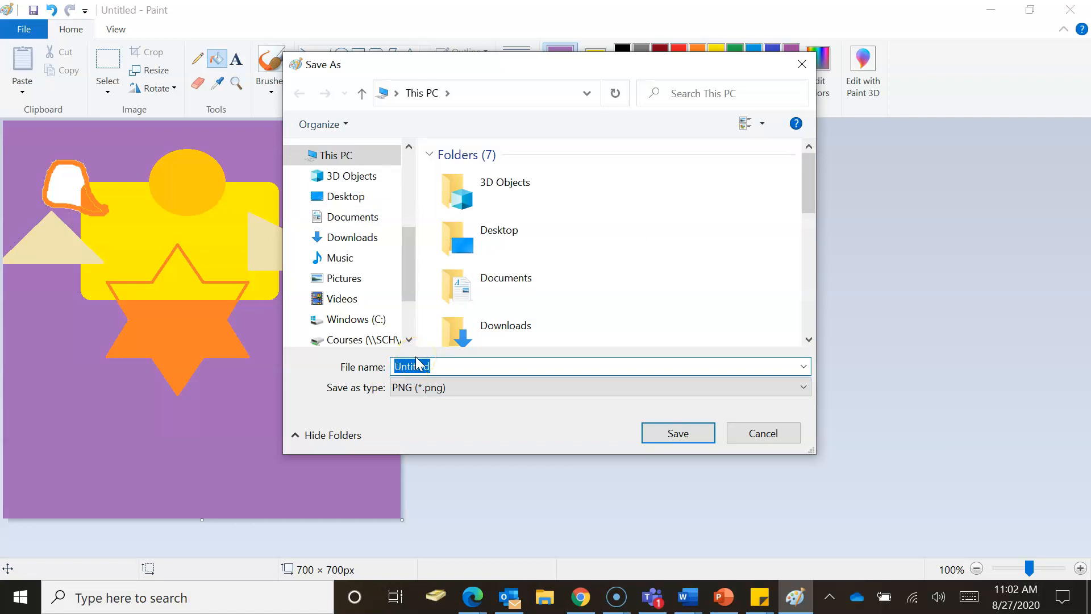
pyautogui.write('AFoster Artwork')
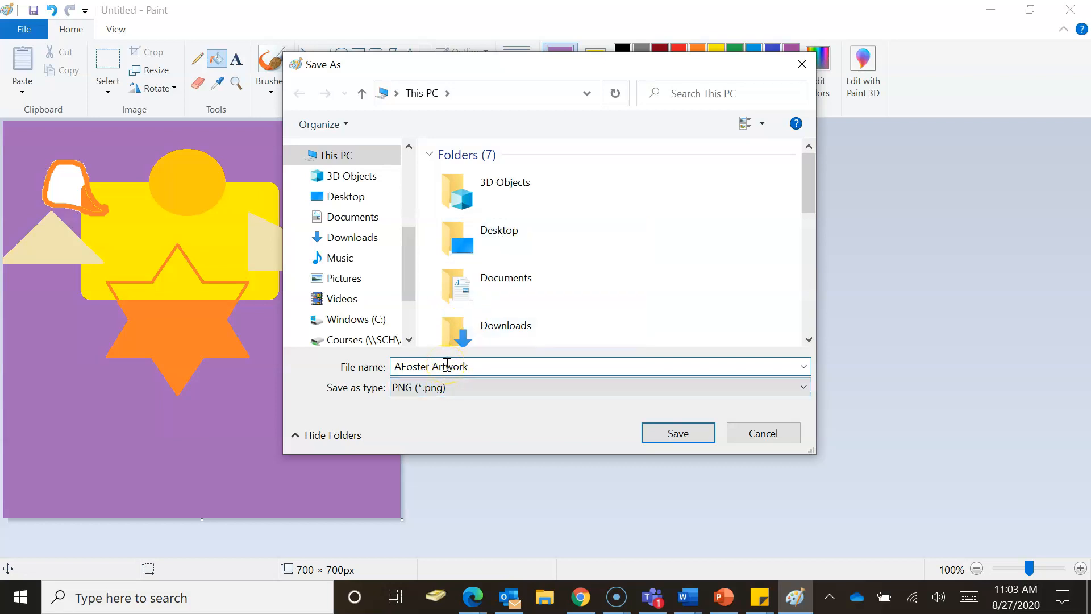
pyautogui.click(501, 245)
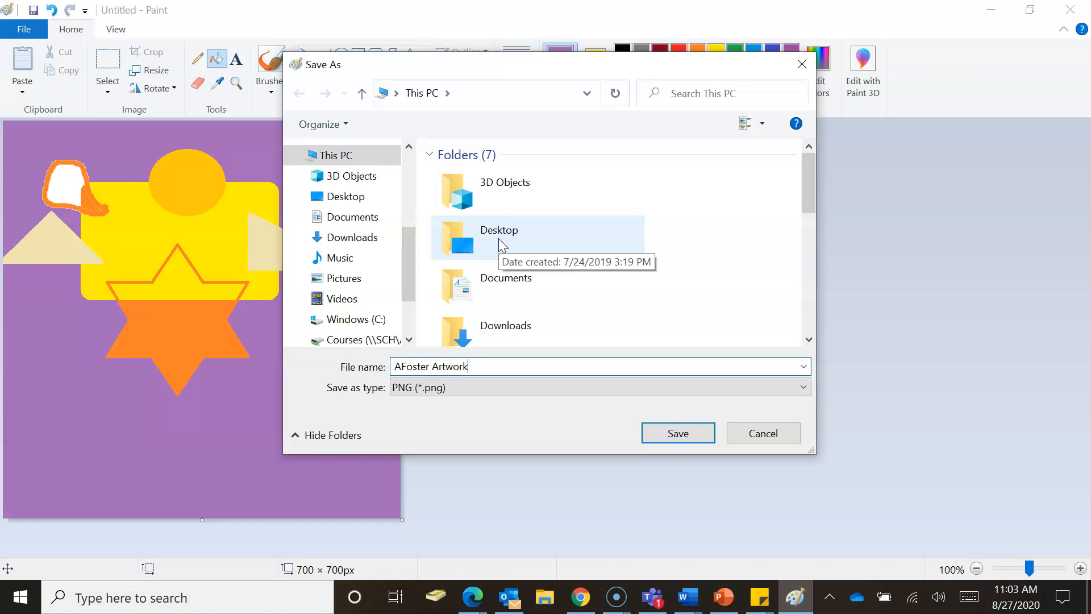
pyautogui.click(679, 442)
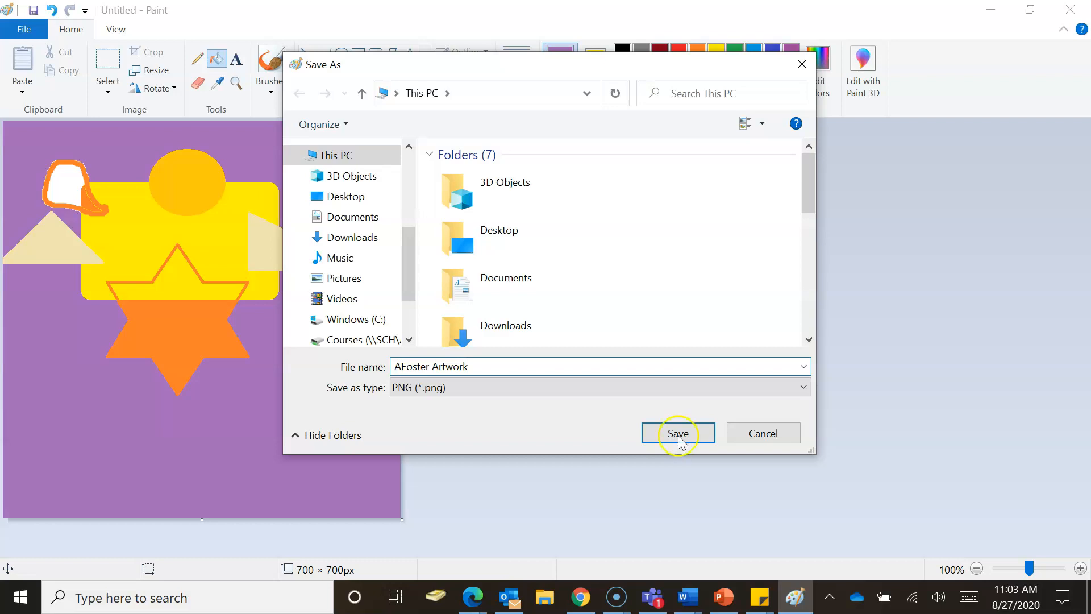
pyautogui.click(761, 431)
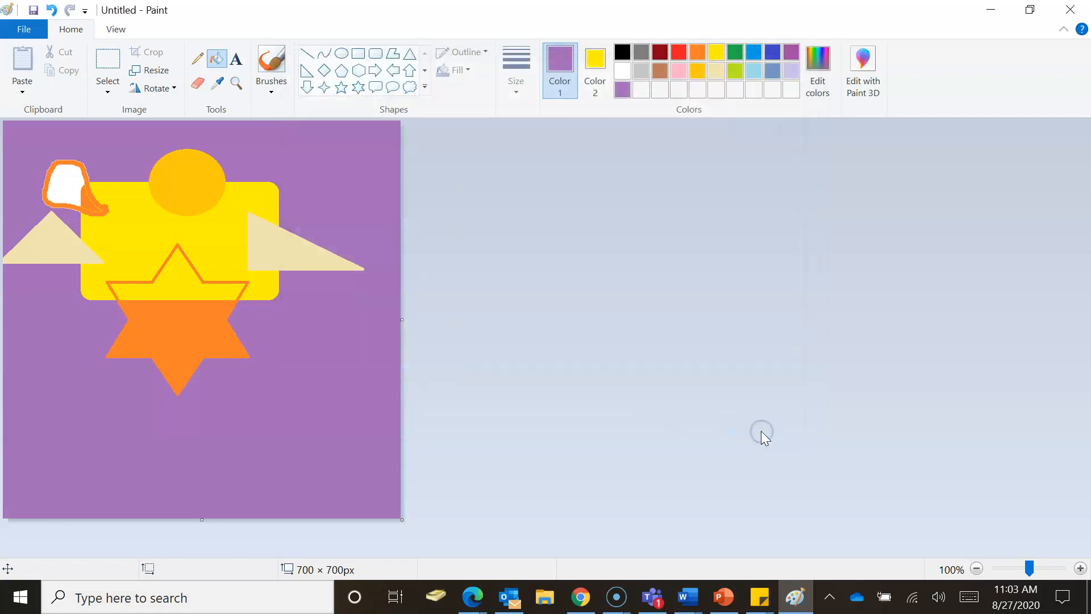